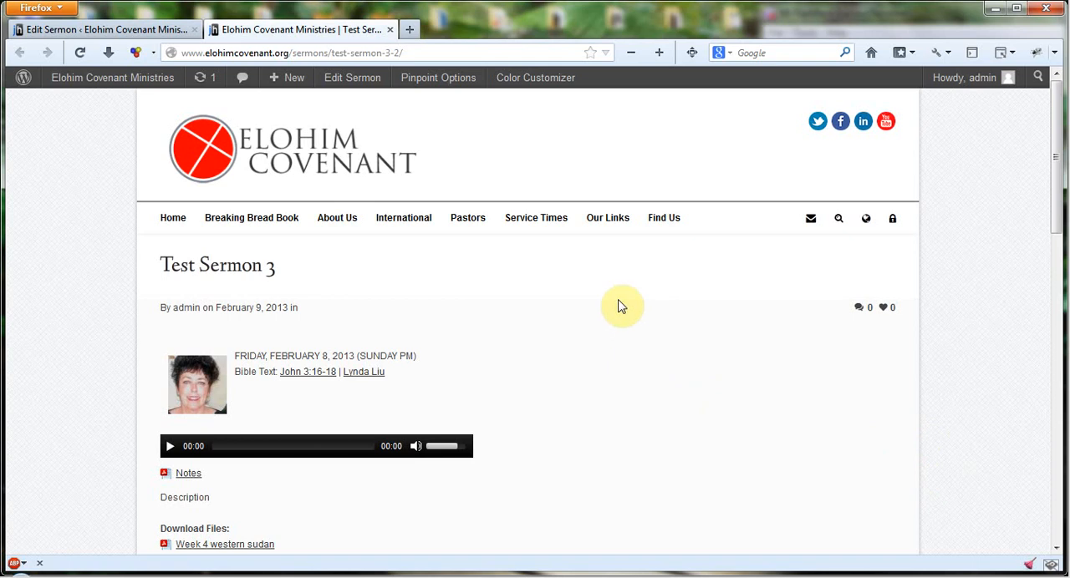
- Look over the published Test Sermon 3 page and open that sermon for editing
scroll(611, 303, "down", 2)
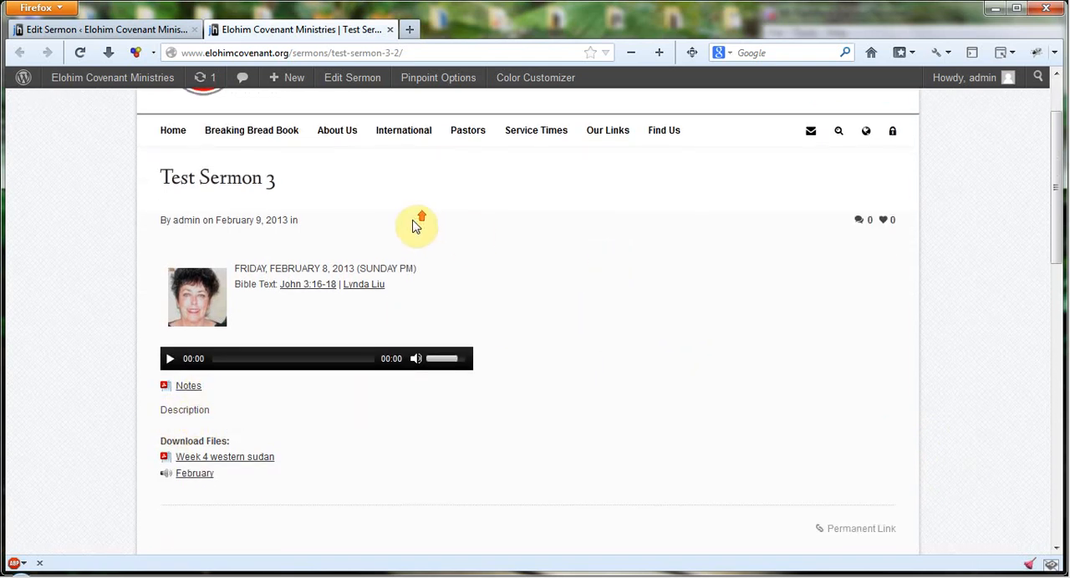
scroll(418, 224, "up", 2)
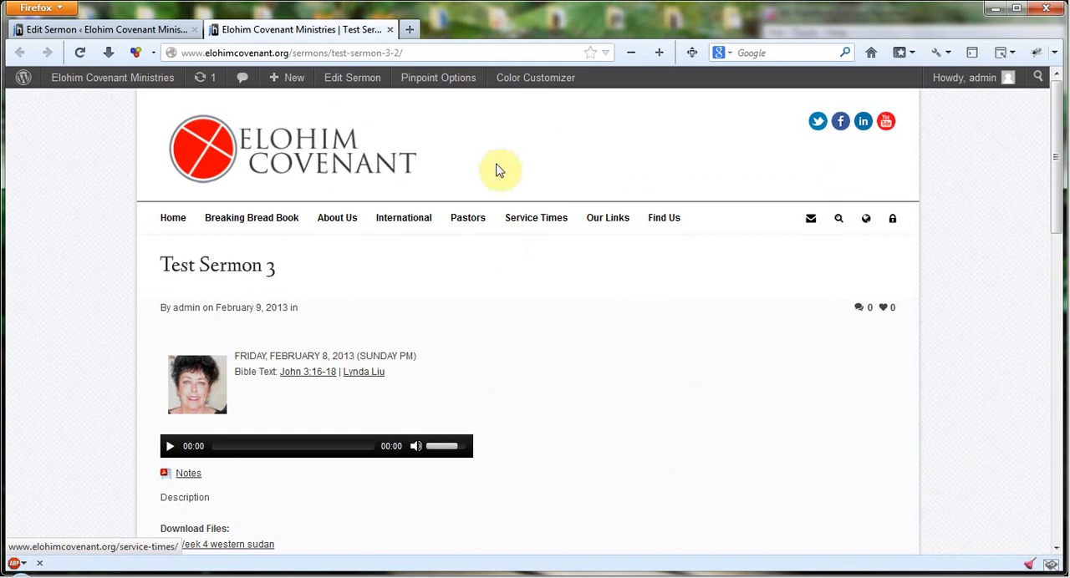
left_click(351, 81)
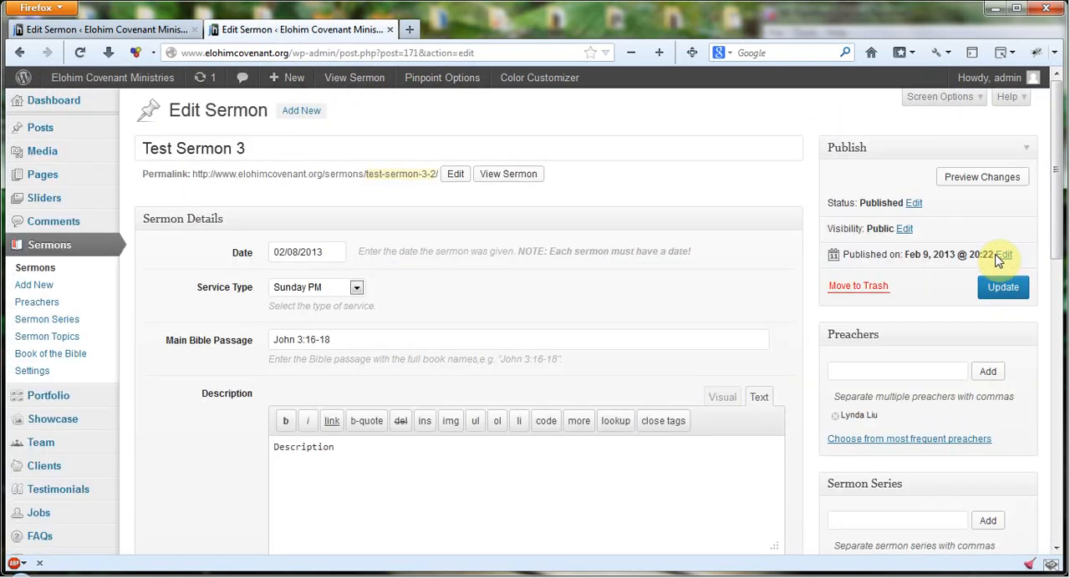
scroll(759, 265, "down", 2)
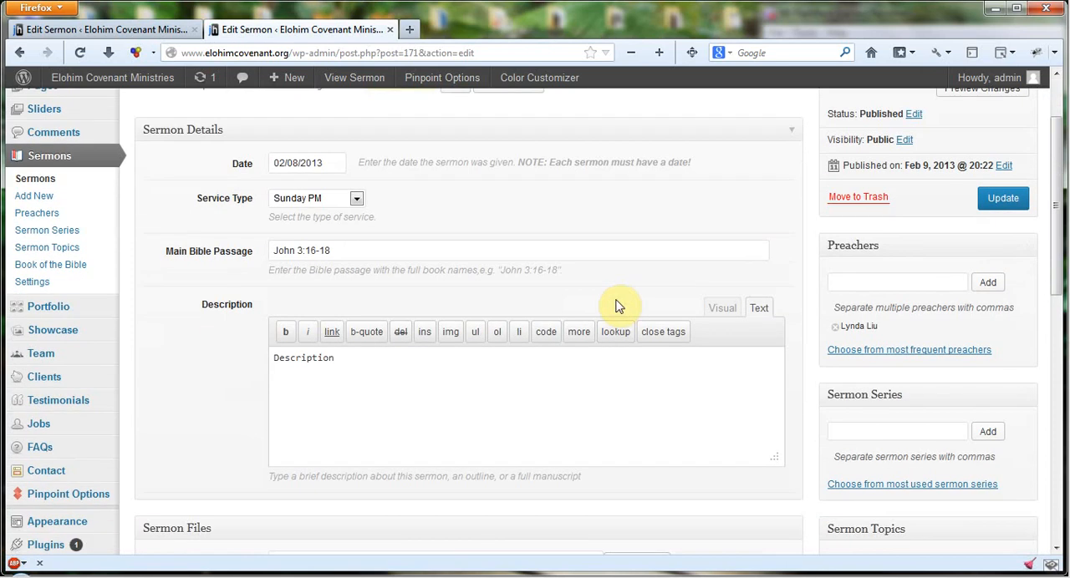
- Compare the Visual and Text modes of the sermon's description editor, and in Text mode start a new paragraph below "Description"
left_click(411, 376)
left_click(712, 306)
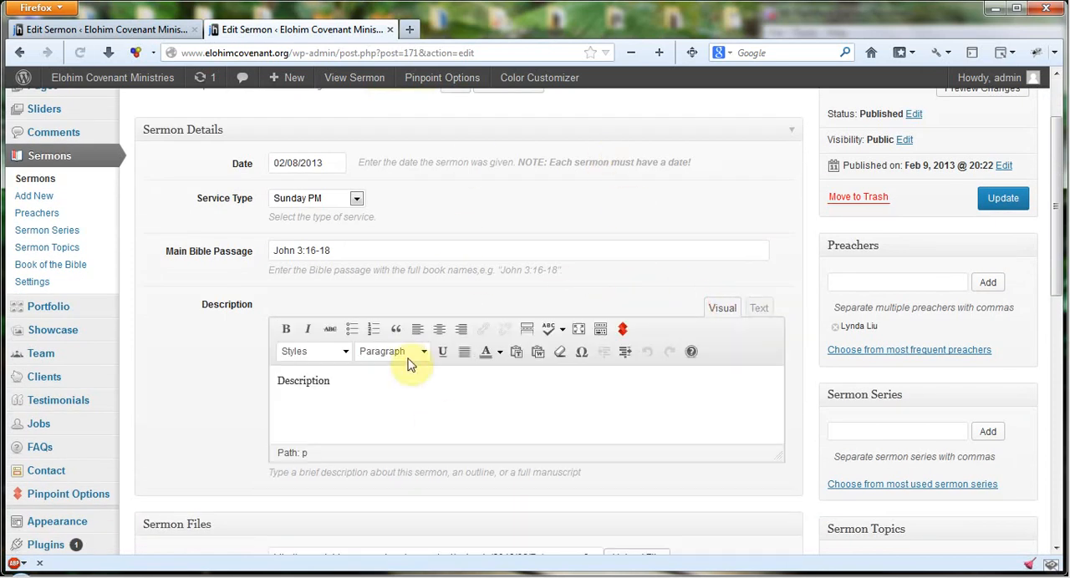
left_click(756, 307)
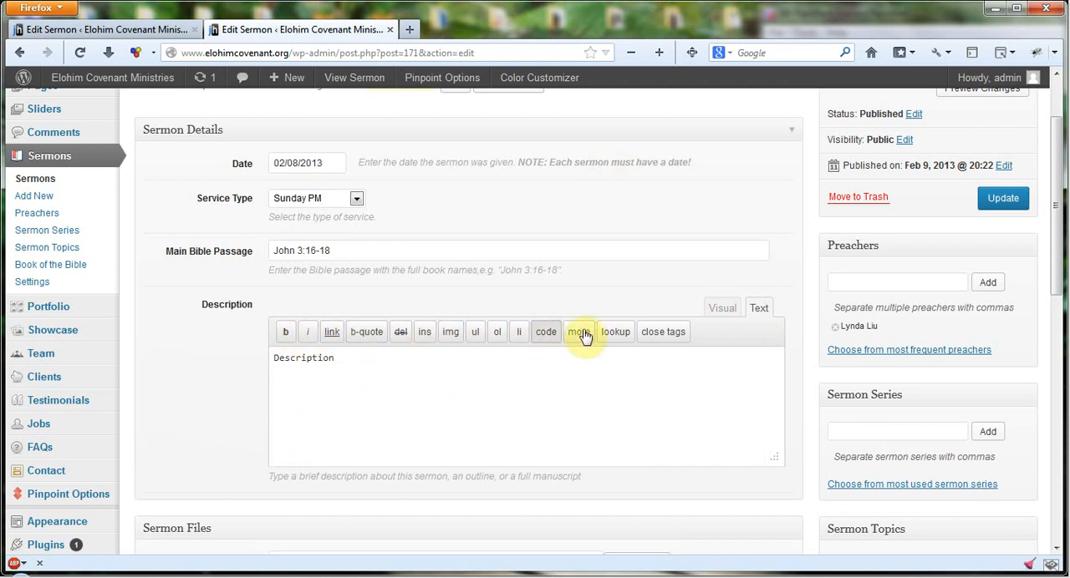
left_click(368, 363)
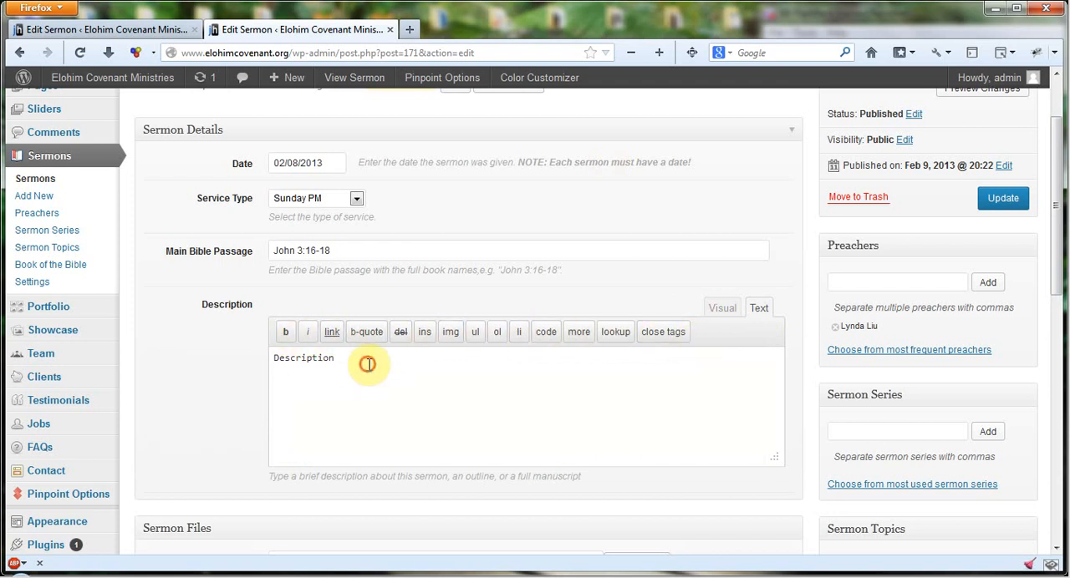
left_click(727, 308)
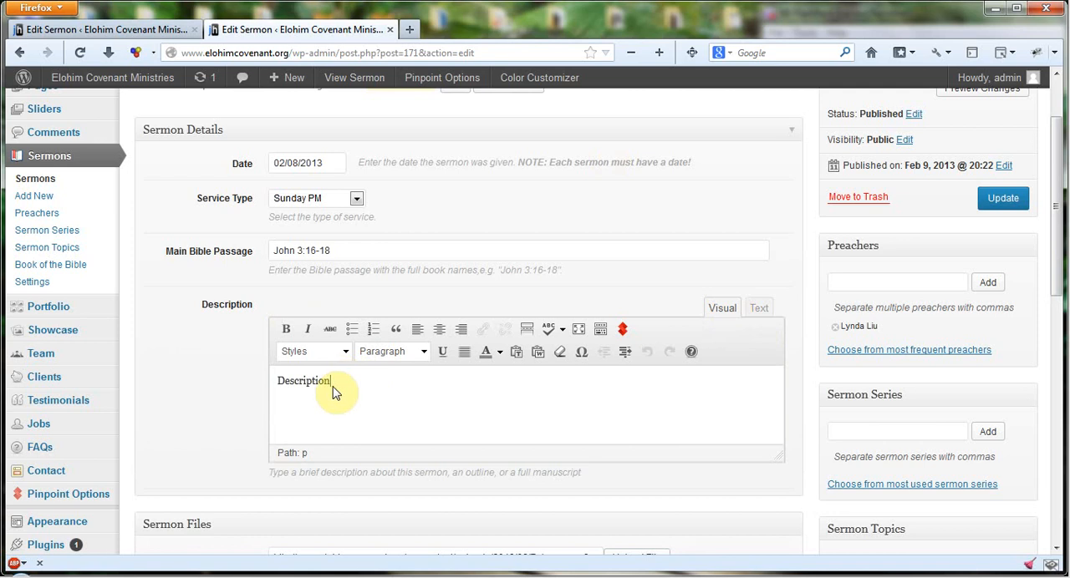
left_click(758, 308)
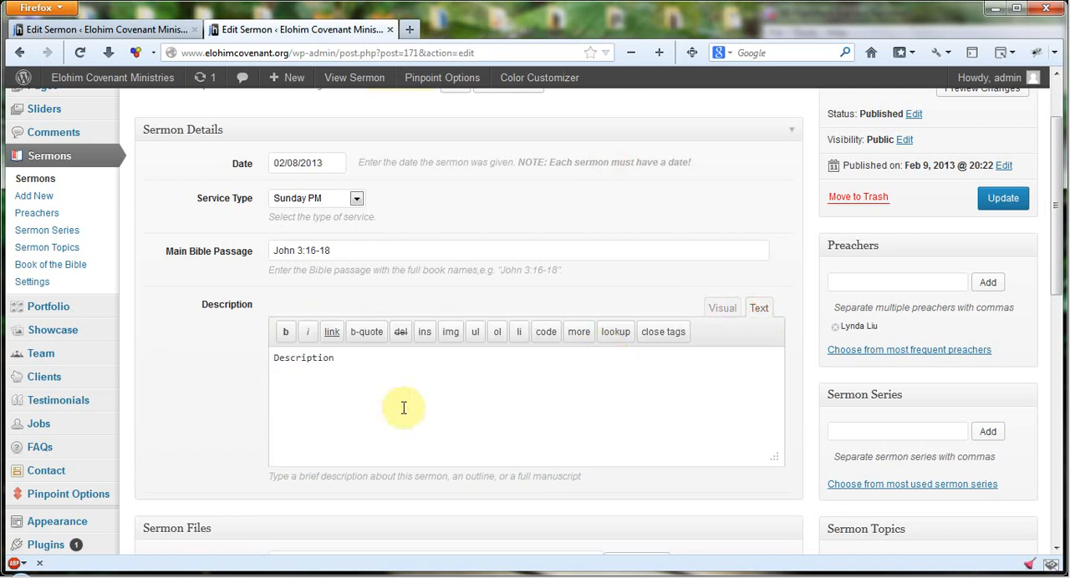
left_click(370, 358)
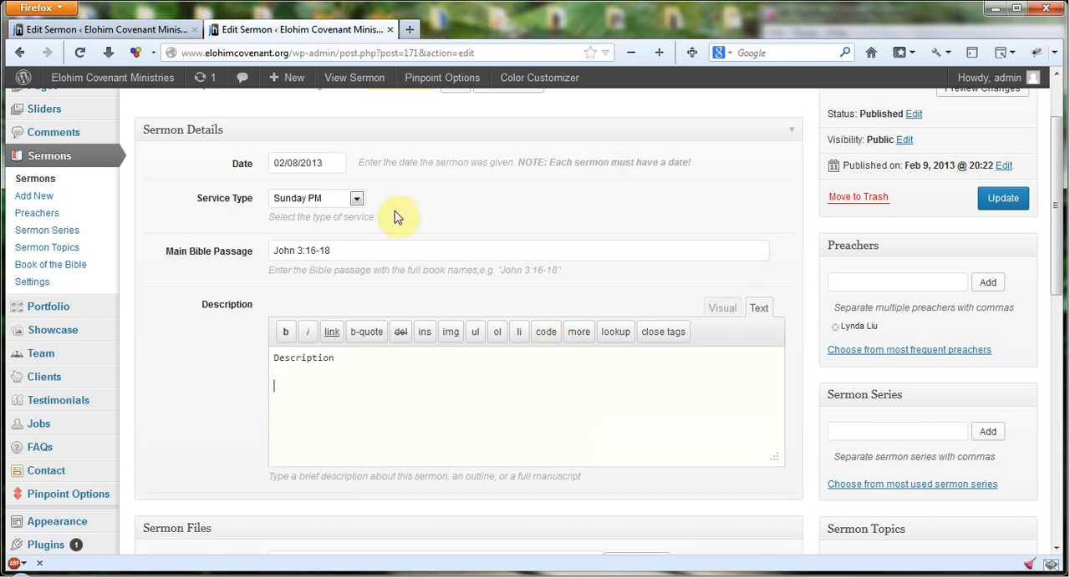
- Open the page for uploading new media in a separate browser tab and switch to it
scroll(194, 405, "up", 3)
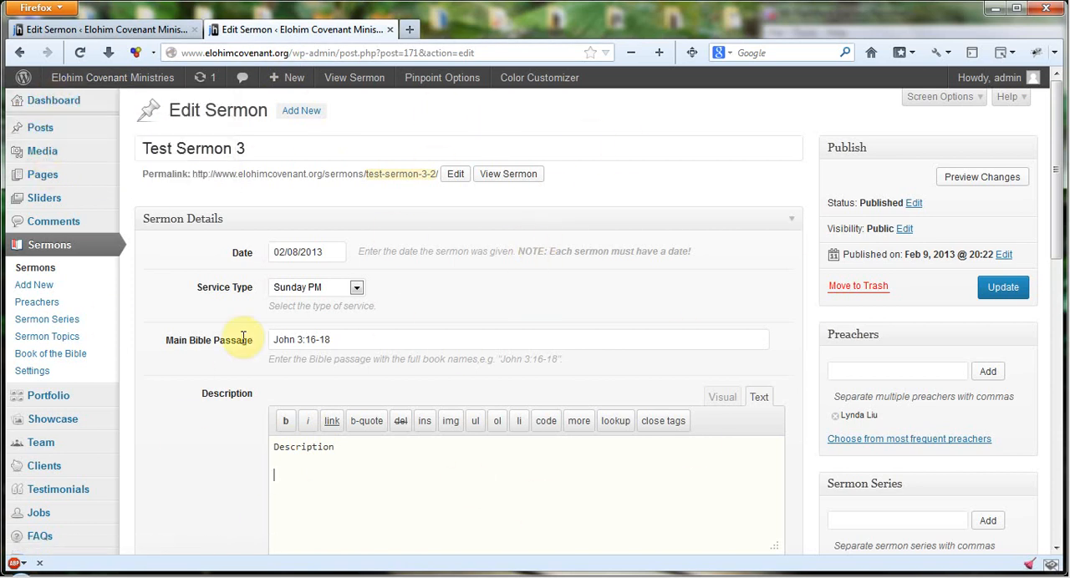
mouse_move(46, 157)
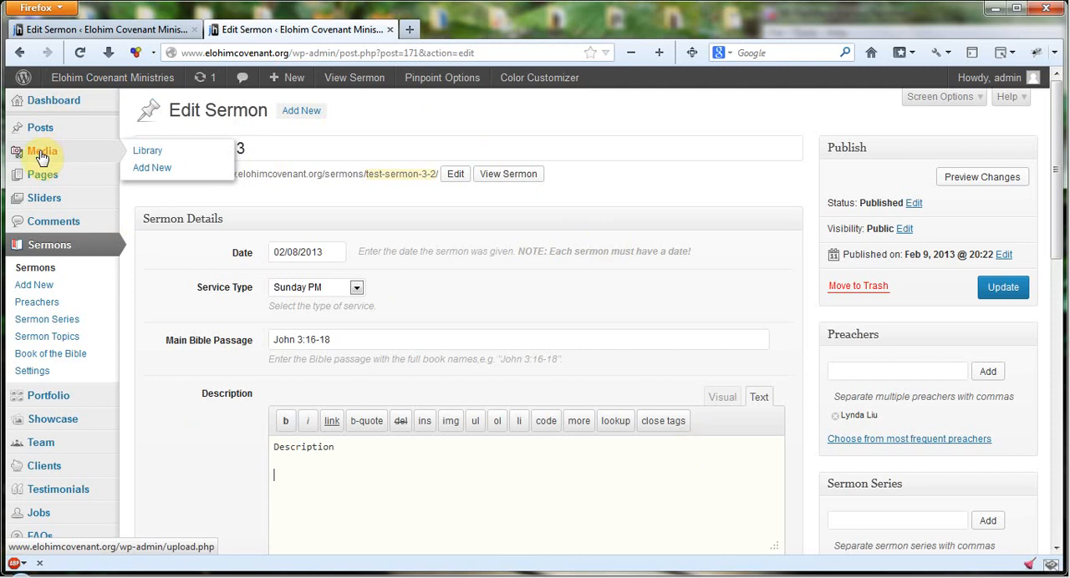
right_click(163, 177)
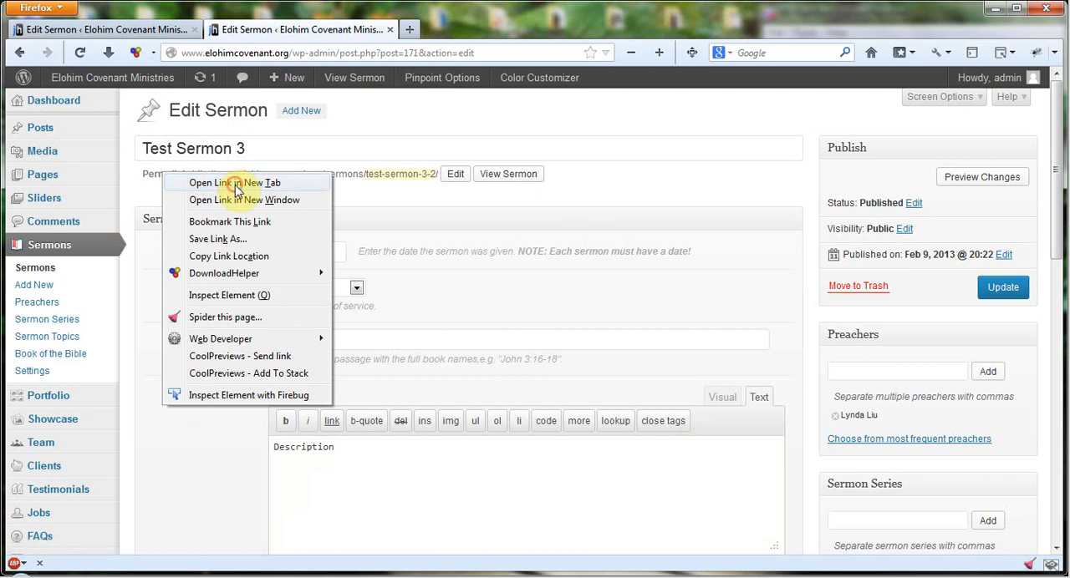
left_click(242, 183)
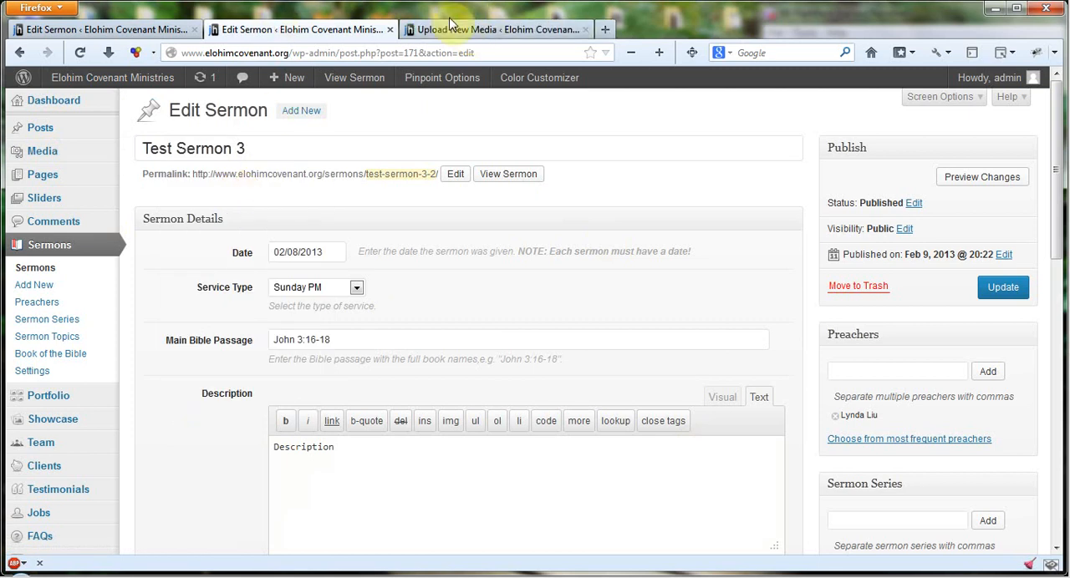
left_click(479, 31)
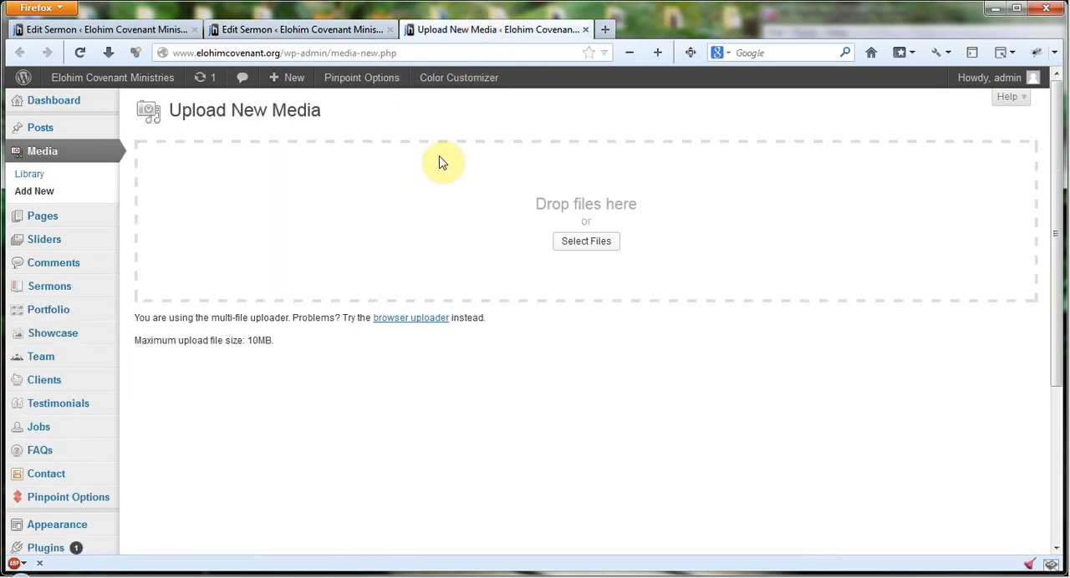
- Upload the file Presentation1.pptx from the Desktop folder to the media library
left_click(596, 242)
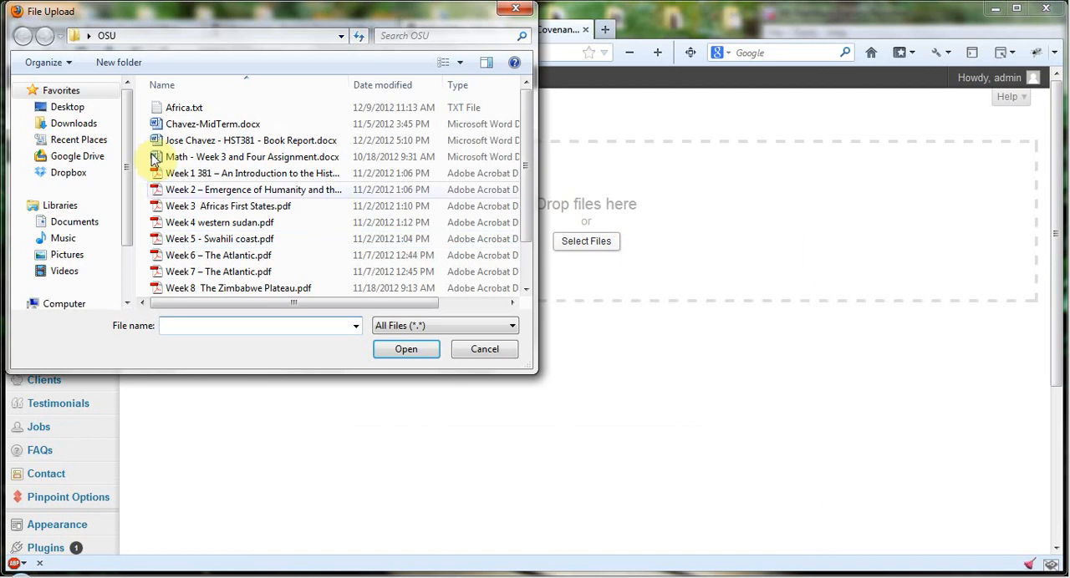
left_click(67, 109)
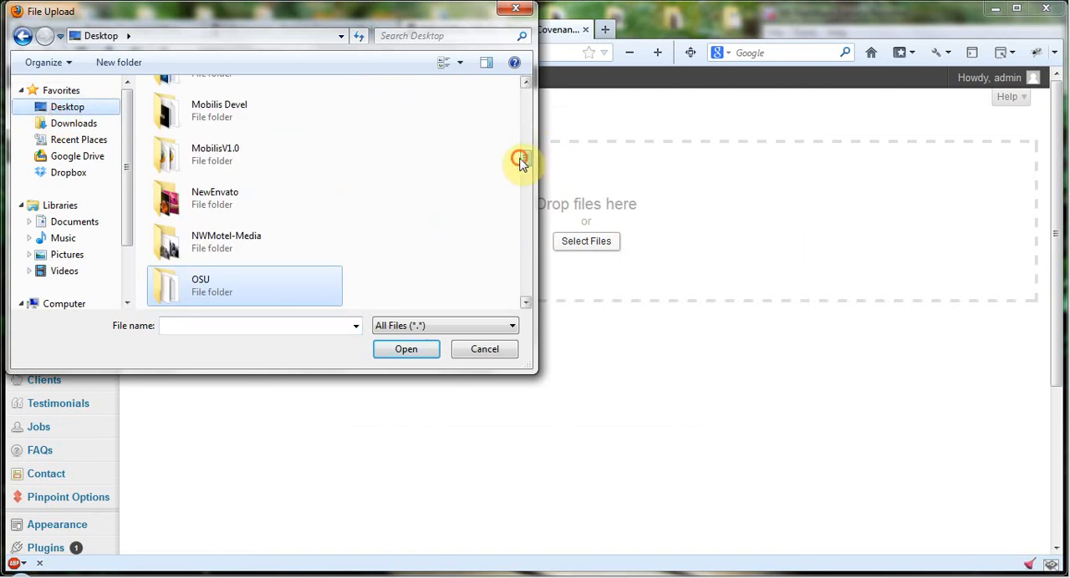
left_click_drag(523, 160, 524, 271)
left_click(258, 208)
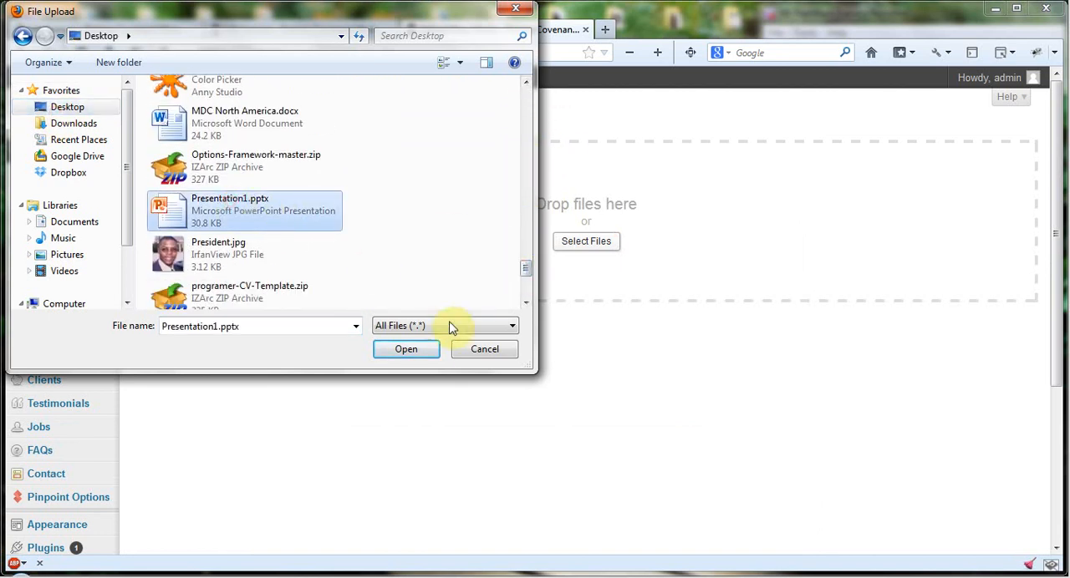
left_click(410, 349)
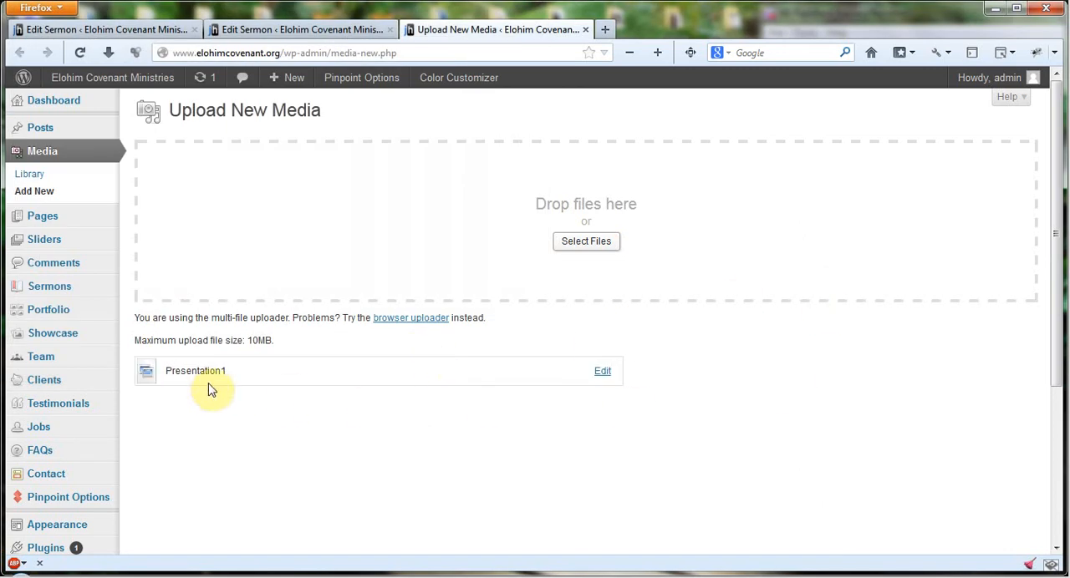
- Open the uploaded Presentation1 file's details and copy its full file URL
left_click(603, 377)
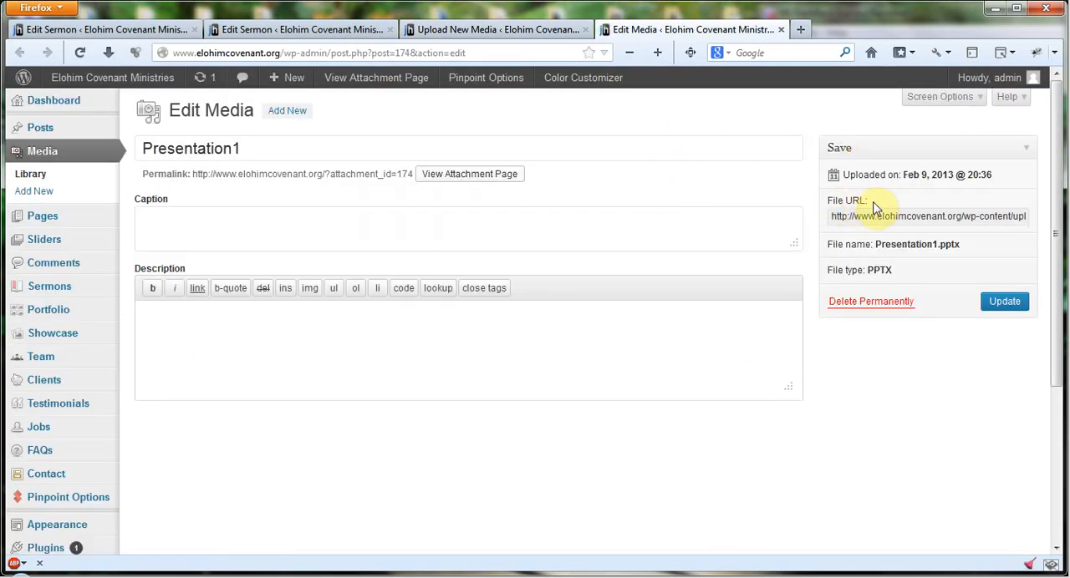
left_click(830, 215)
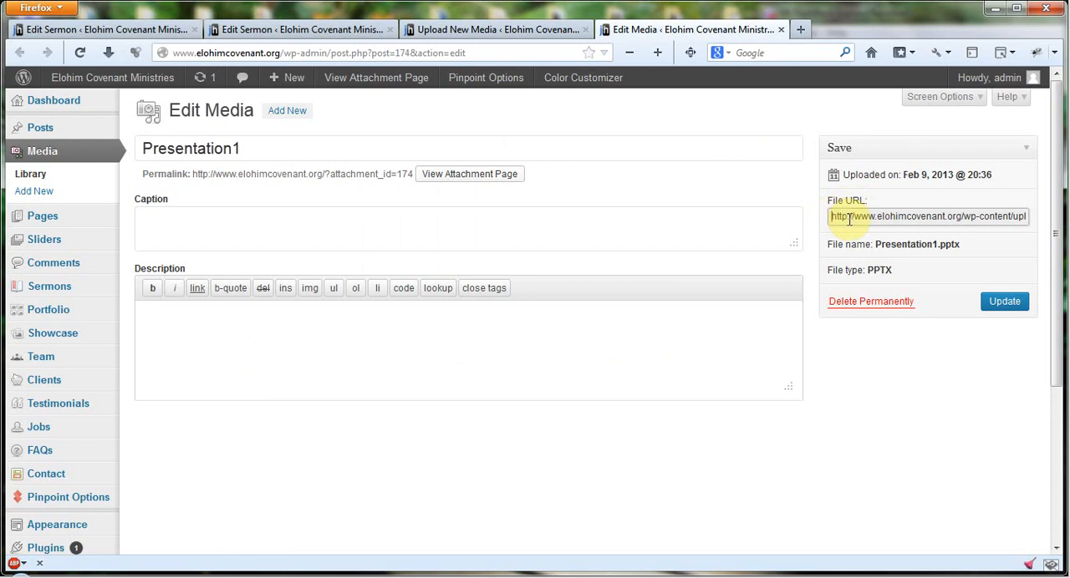
triple_click(909, 215)
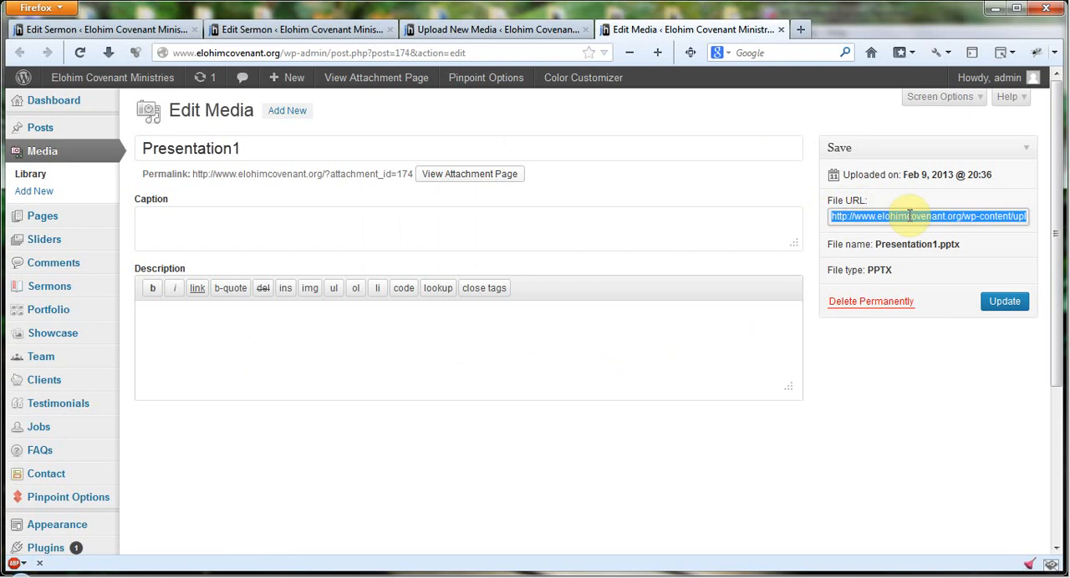
right_click(908, 216)
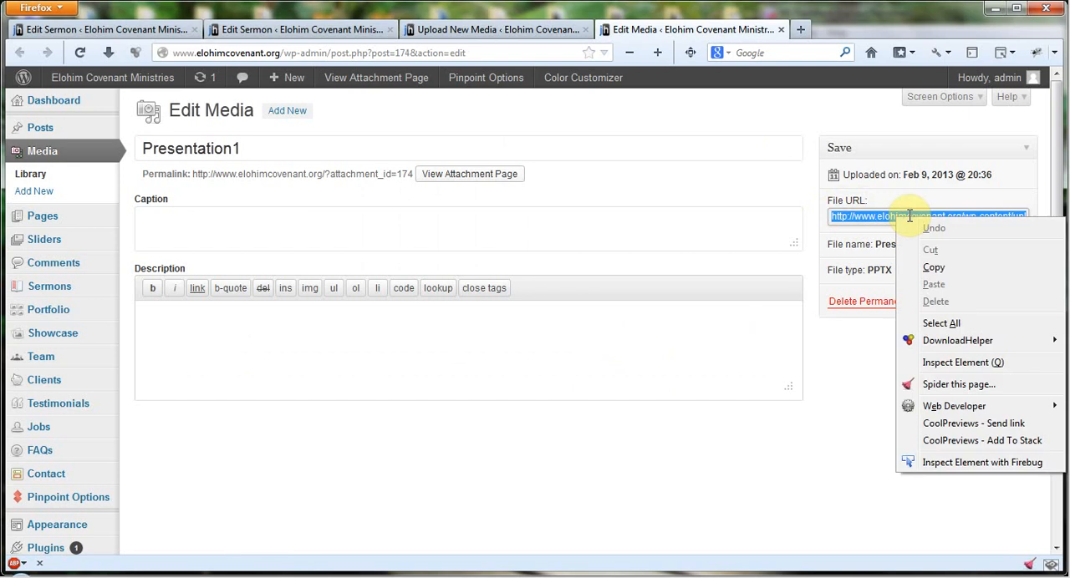
left_click(935, 267)
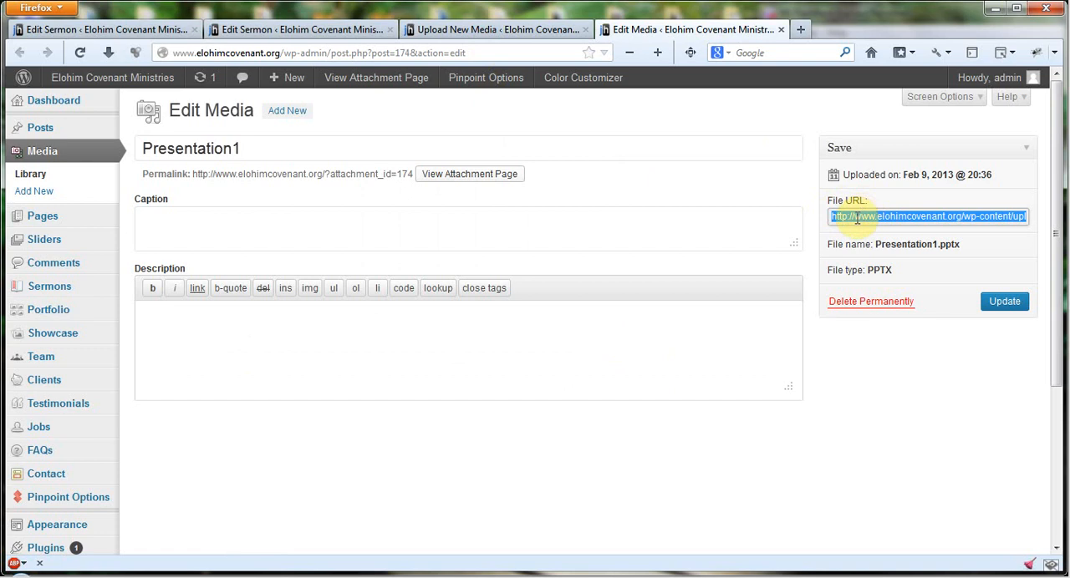
- Return to editing Test Sermon 3 and start inserting a link below the text in its description
left_click(259, 30)
scroll(610, 294, "down", 5)
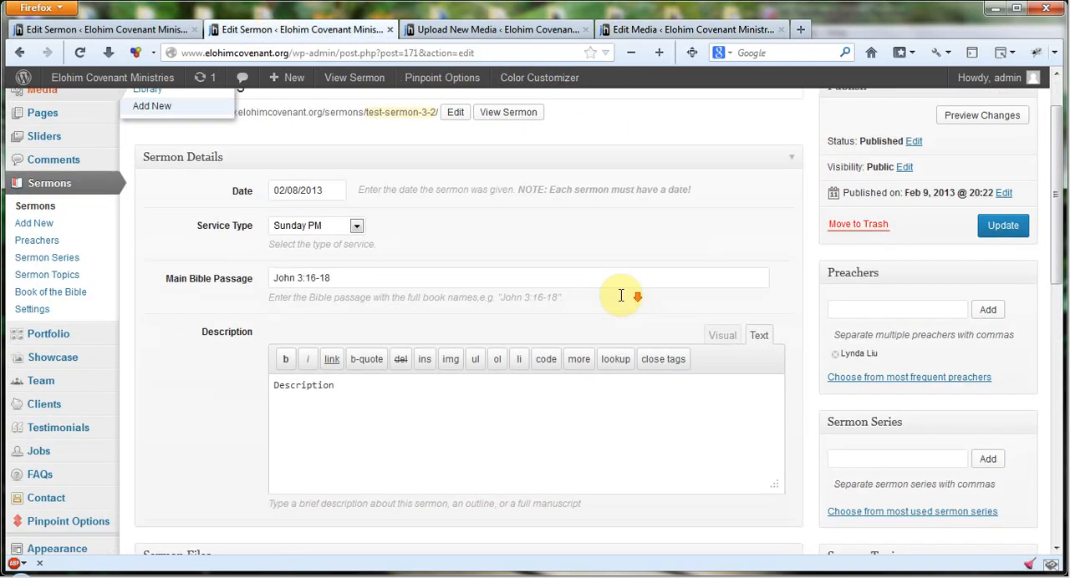
left_click(341, 210)
scroll(435, 241, "up", 2)
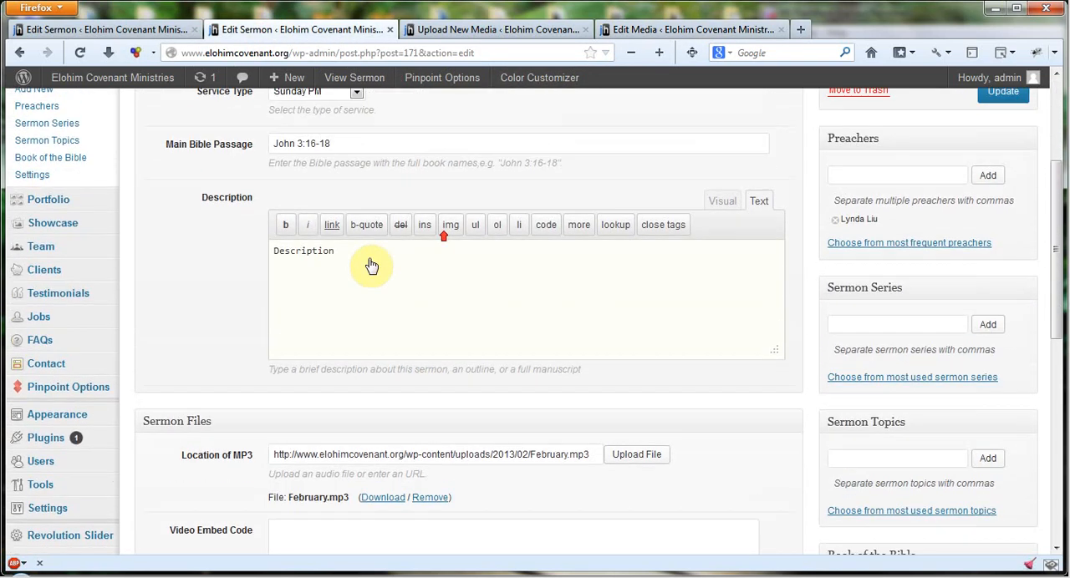
left_click(332, 244)
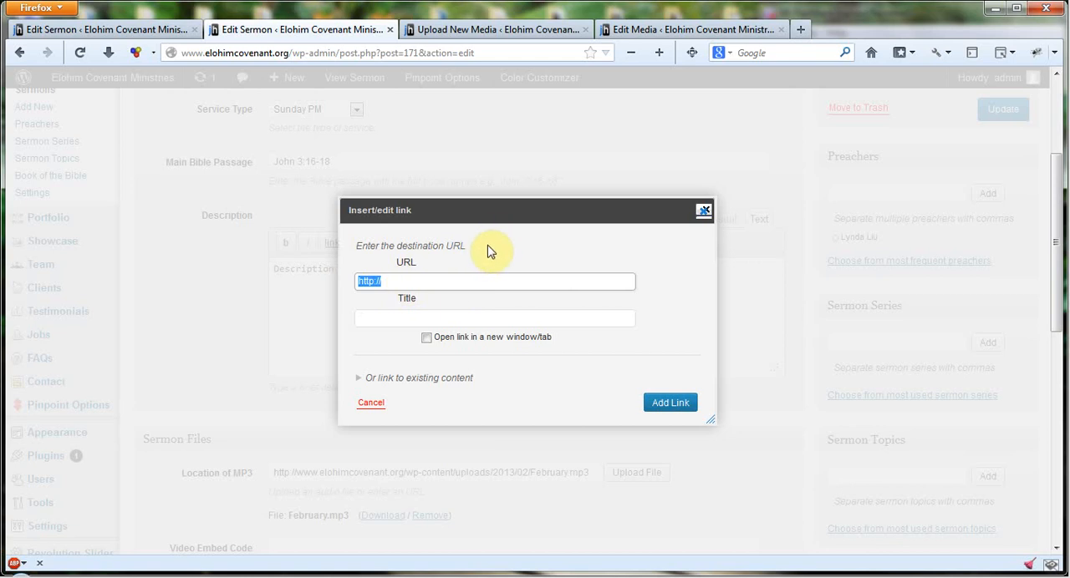
type("http://www.elohimcovenant.org/wp-content/uploads/2013/02/Presentation1.pptx")
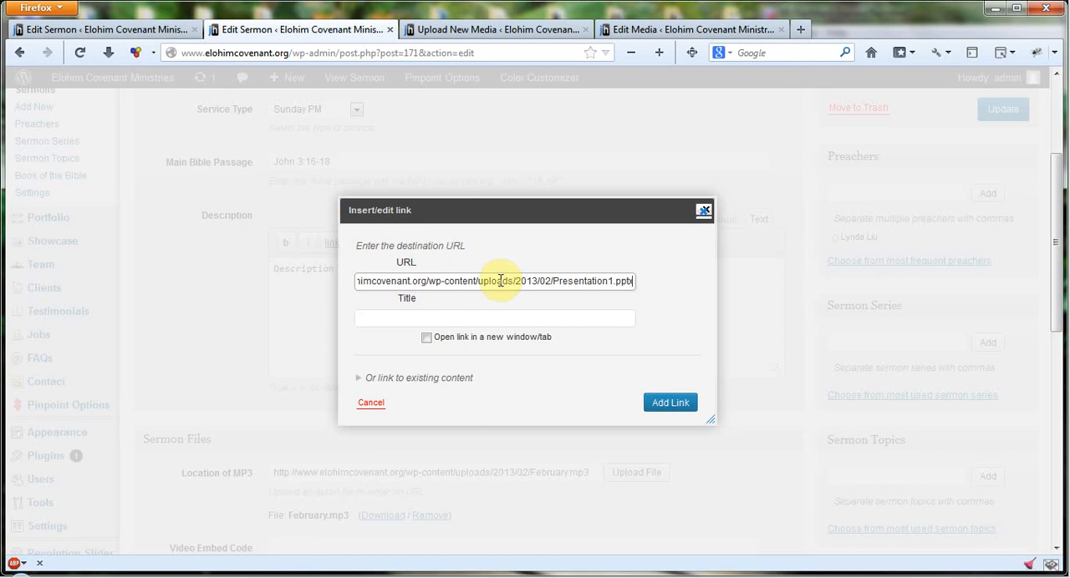
key("ctrl+z")
right_click(450, 283)
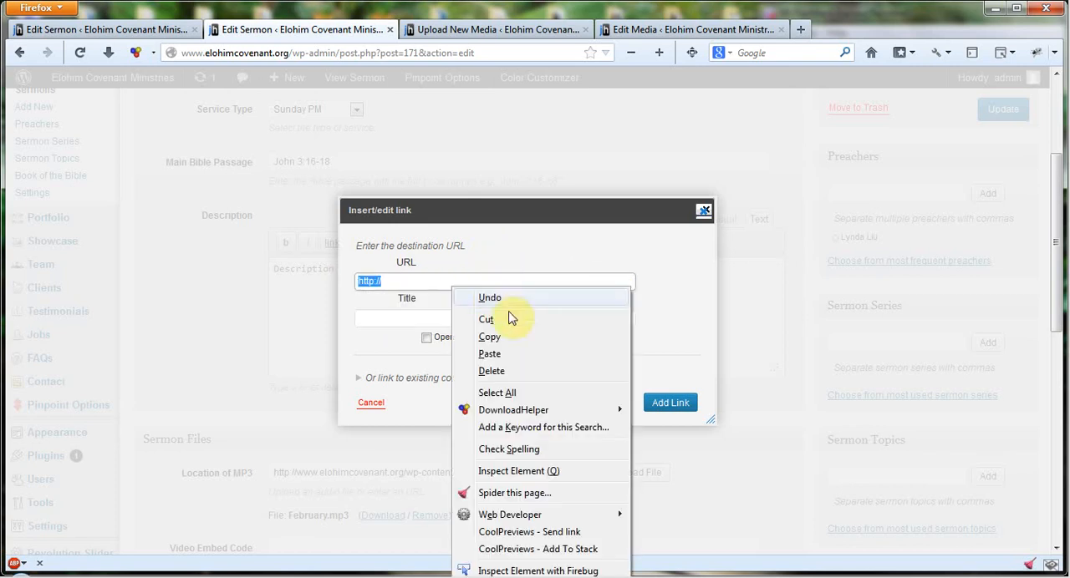
left_click(448, 282)
left_click_drag(449, 282, 310, 282)
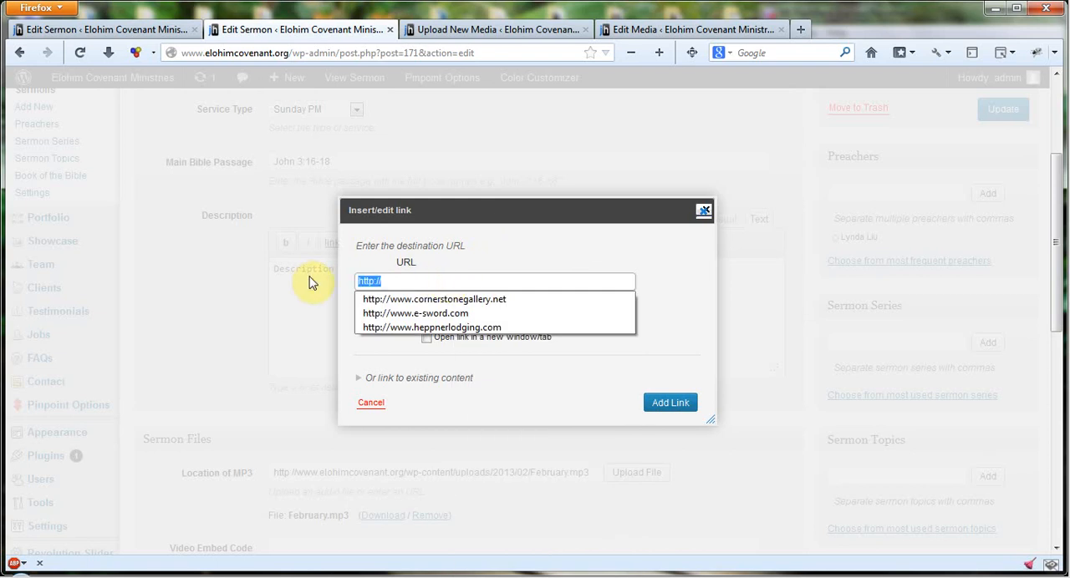
key("BackSpace")
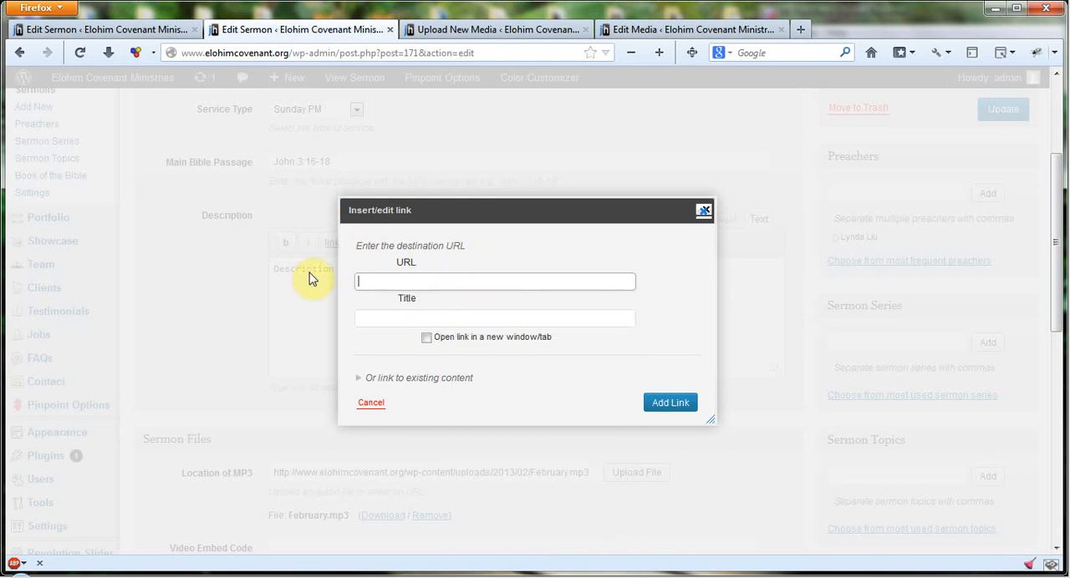
right_click(382, 280)
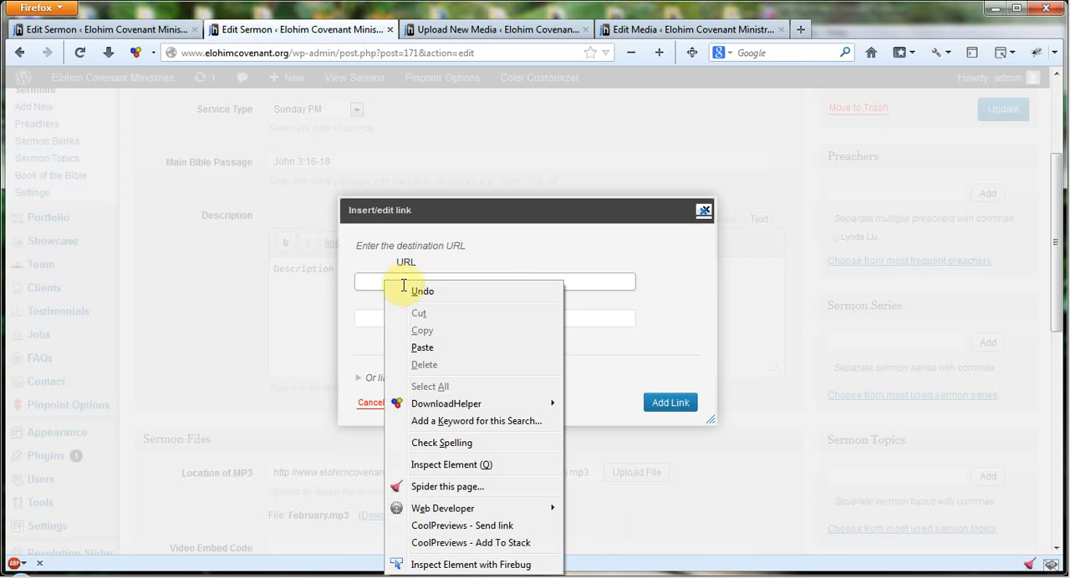
left_click(436, 346)
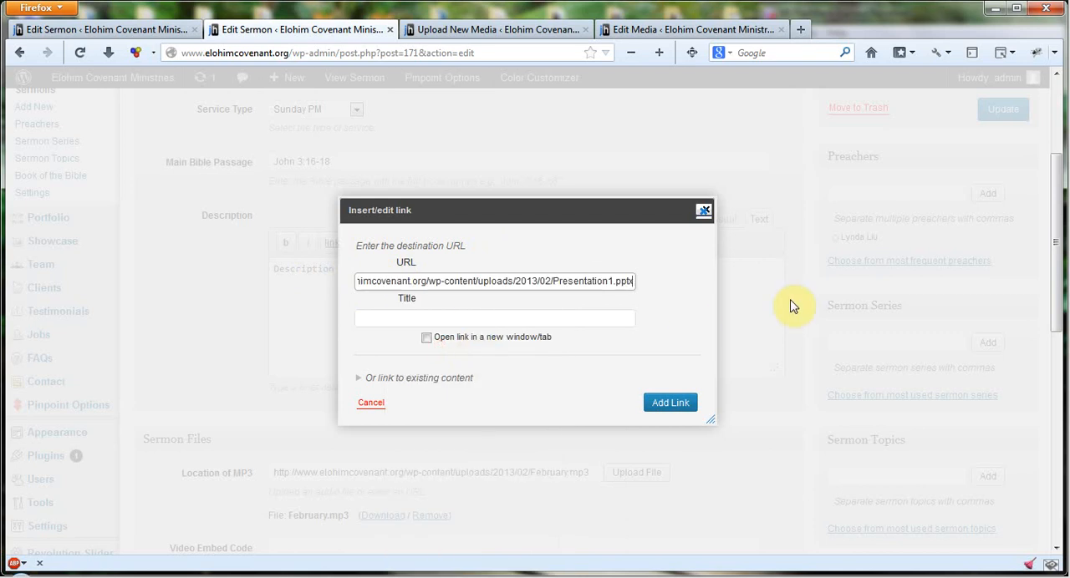
left_click(377, 322)
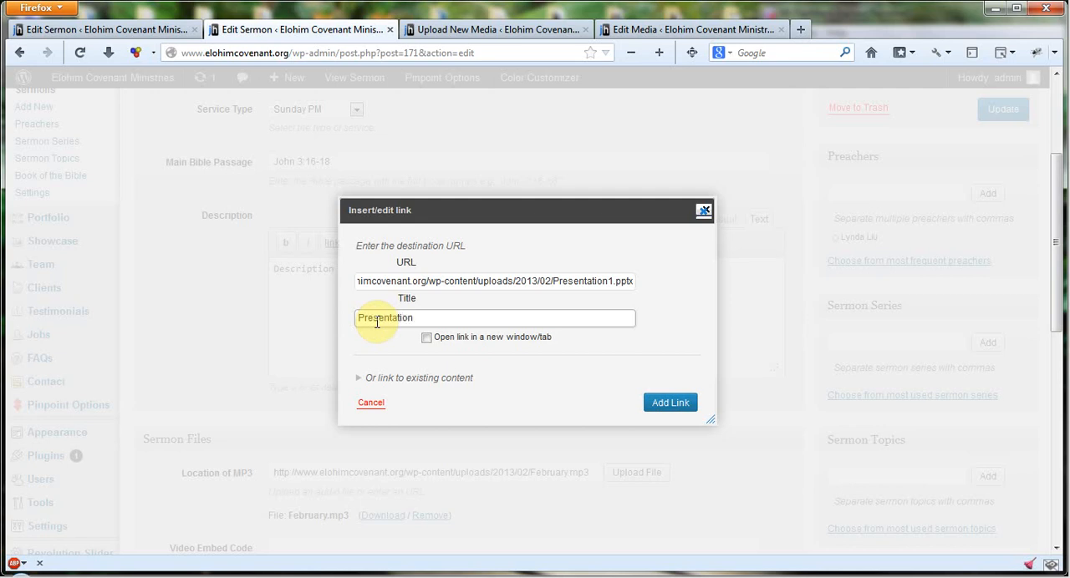
left_click(428, 338)
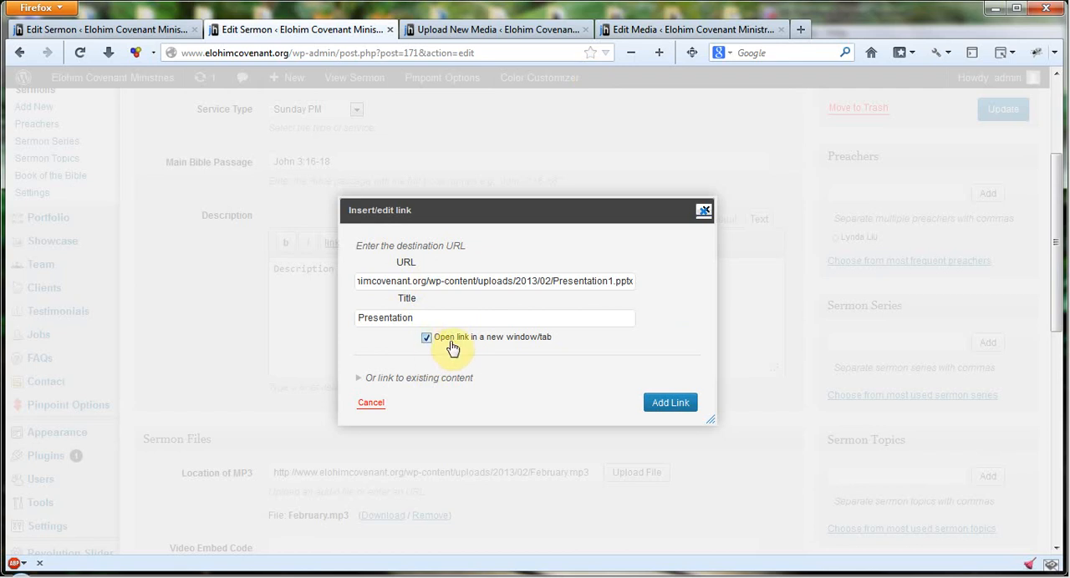
- Add the link to the description, enter "Prensentation" as its link text, and update the sermon
left_click(664, 407)
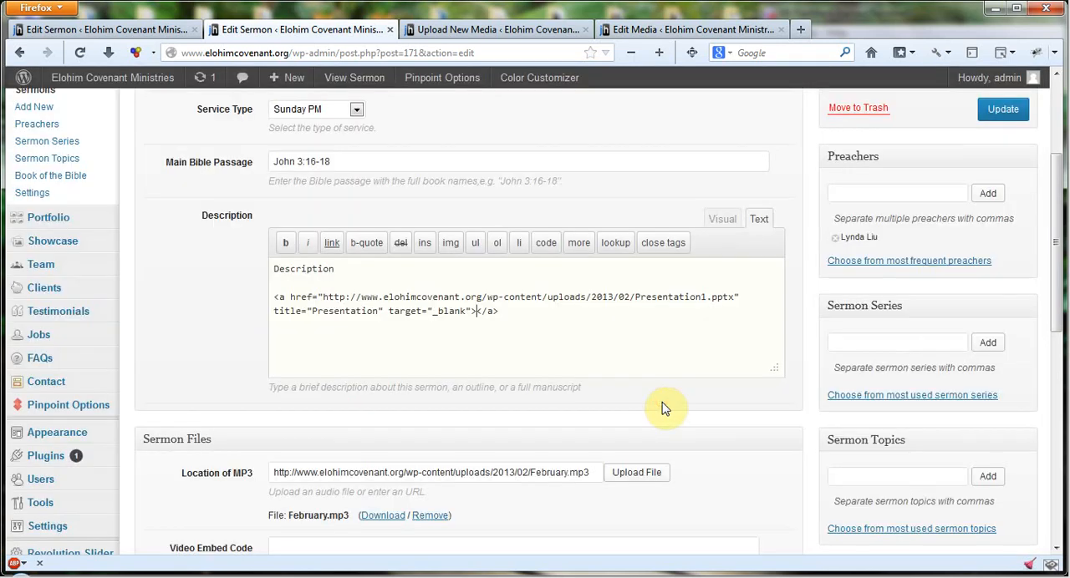
left_click(476, 311)
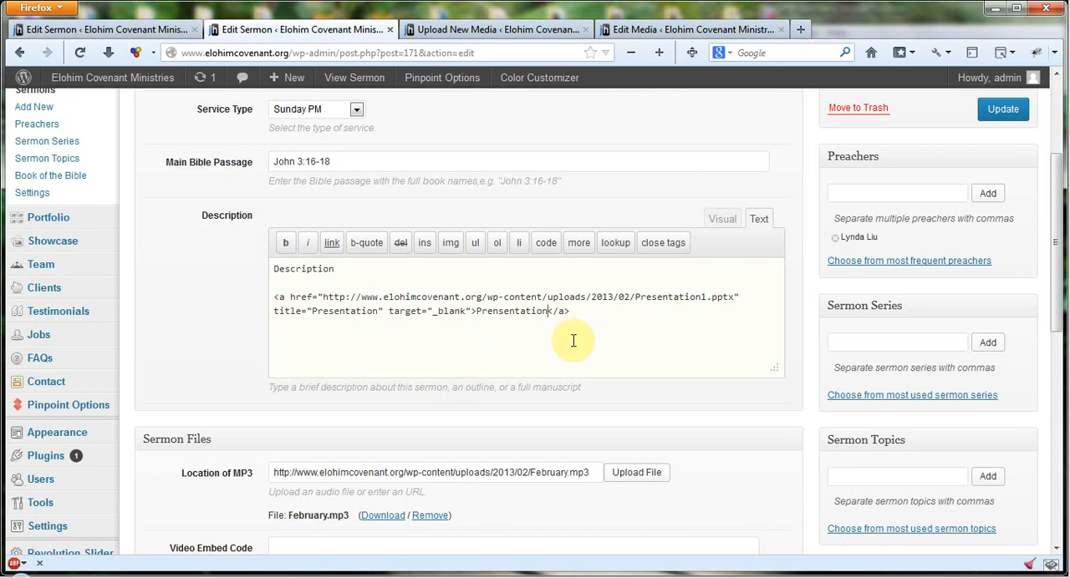
left_click(1006, 107)
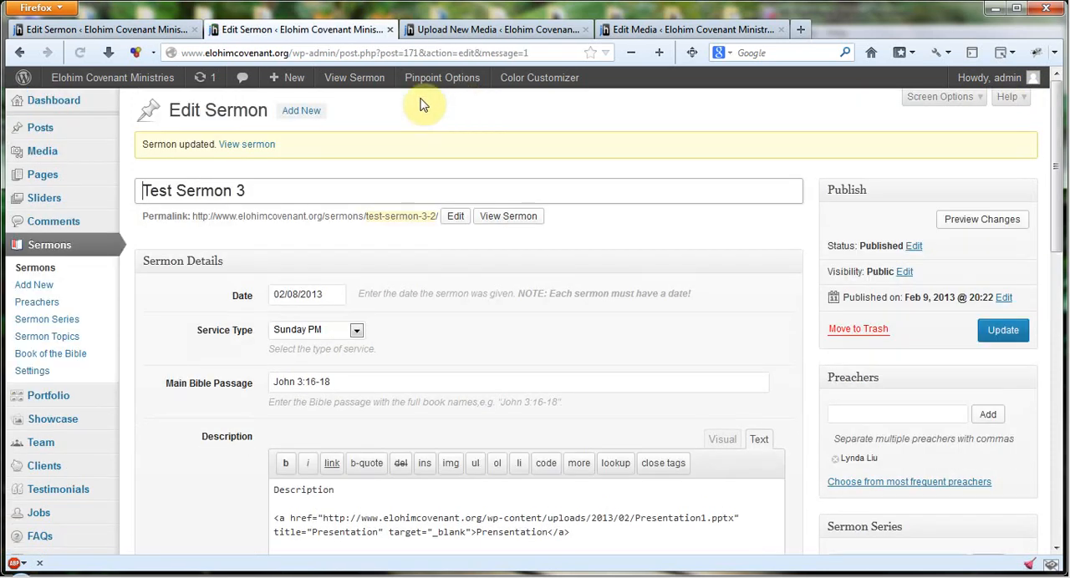
- View the published Test Sermon 3 page in a new tab and locate the presentation link below the description
right_click(520, 224)
left_click(558, 231)
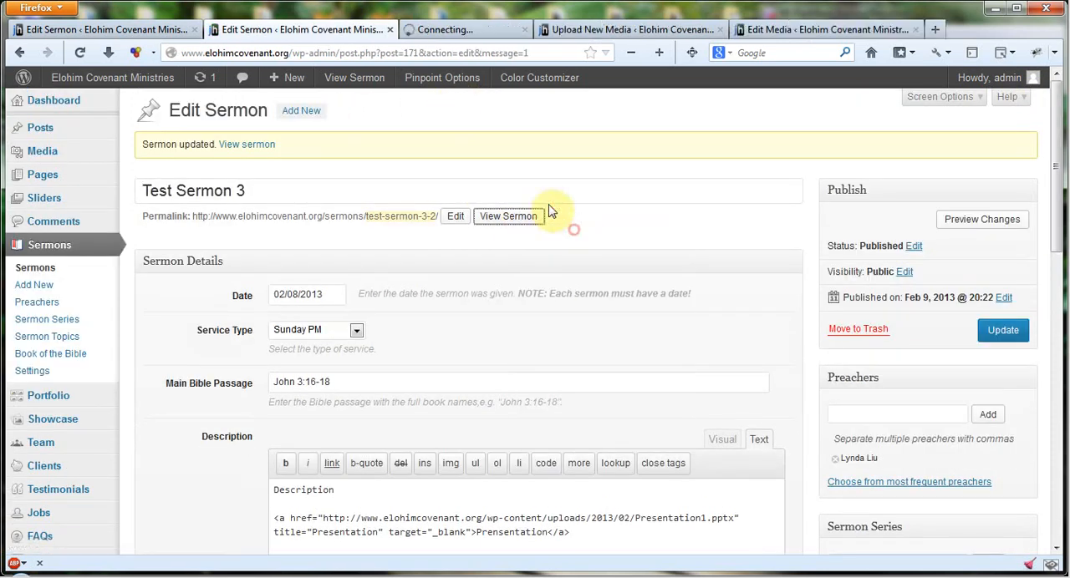
left_click(485, 30)
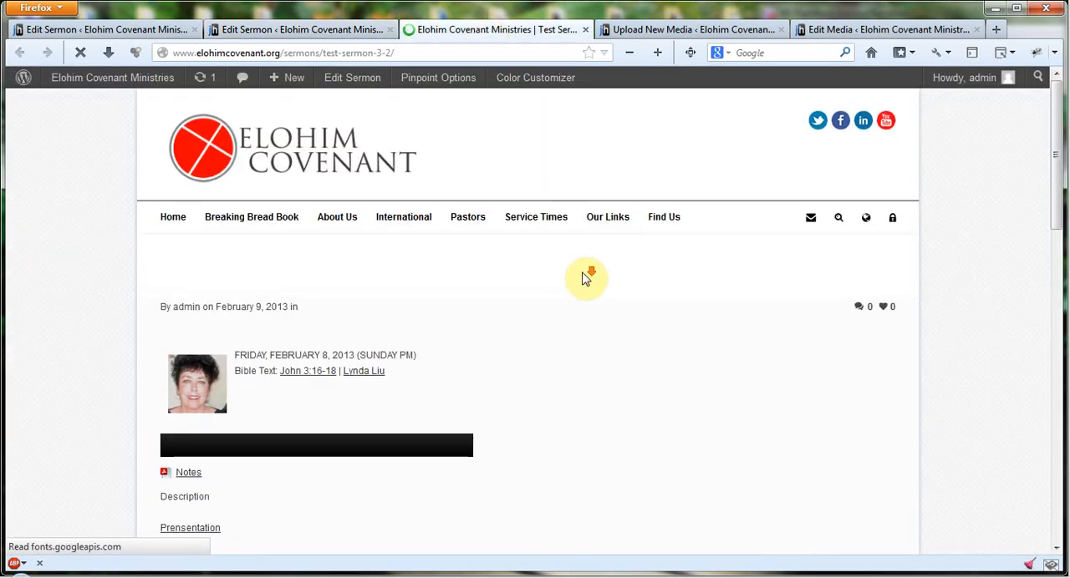
scroll(577, 284, "down", 5)
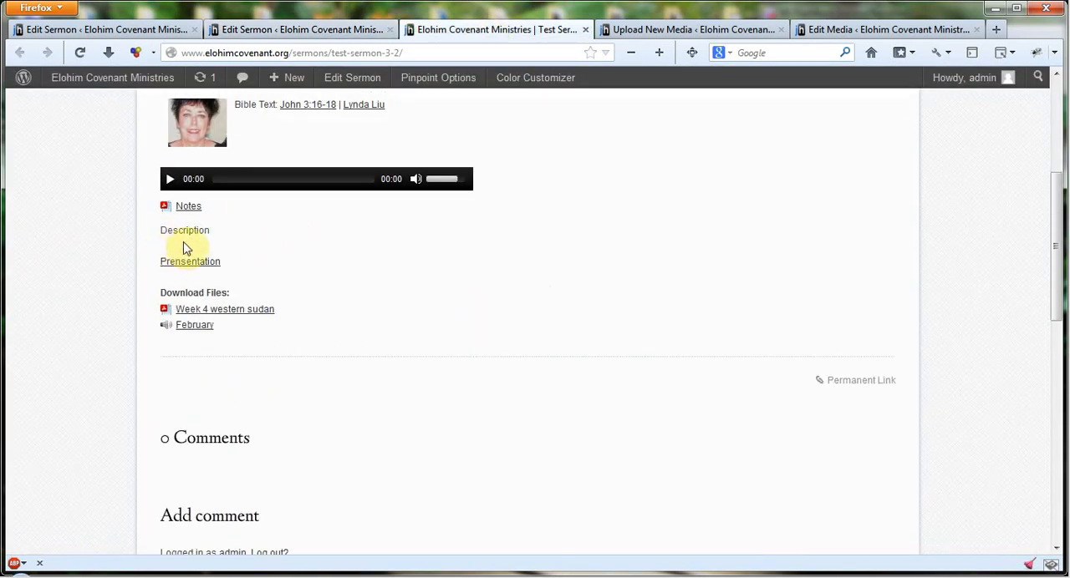
- Test the presentation link by opening Presentation1.pptx with Microsoft PowerPoint, and close the file again
left_click(188, 266)
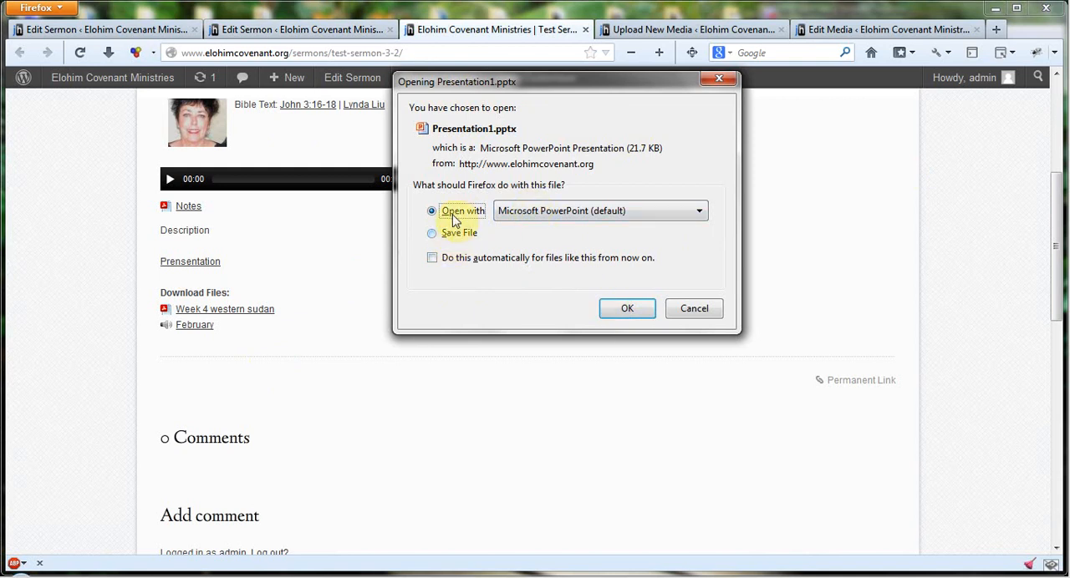
left_click(631, 312)
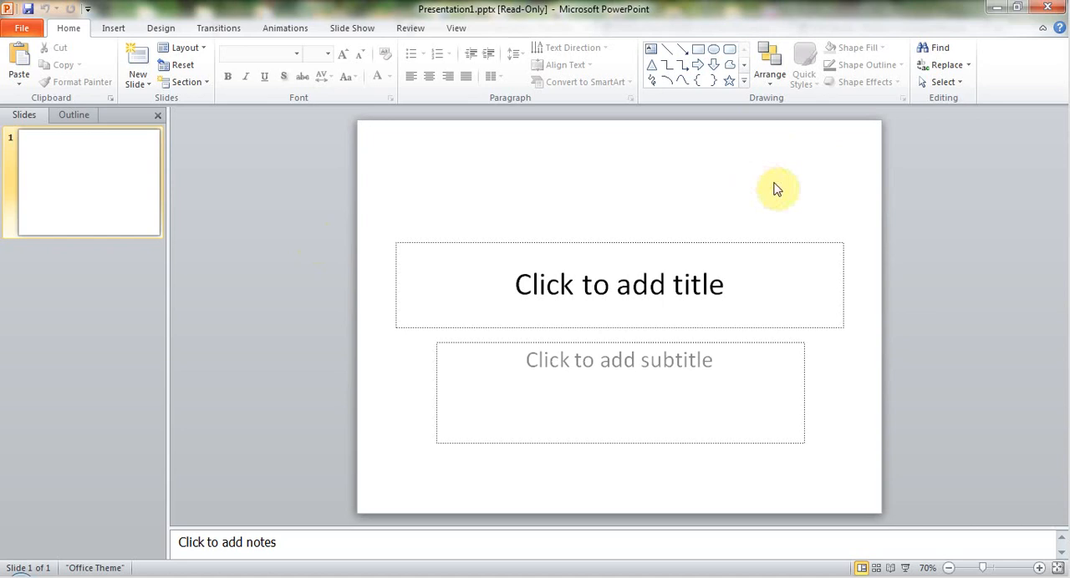
left_click(1056, 8)
- Dismiss the antivirus notification and review the Test Sermon 3 page from its title down to the download files
scroll(539, 255, "up", 5)
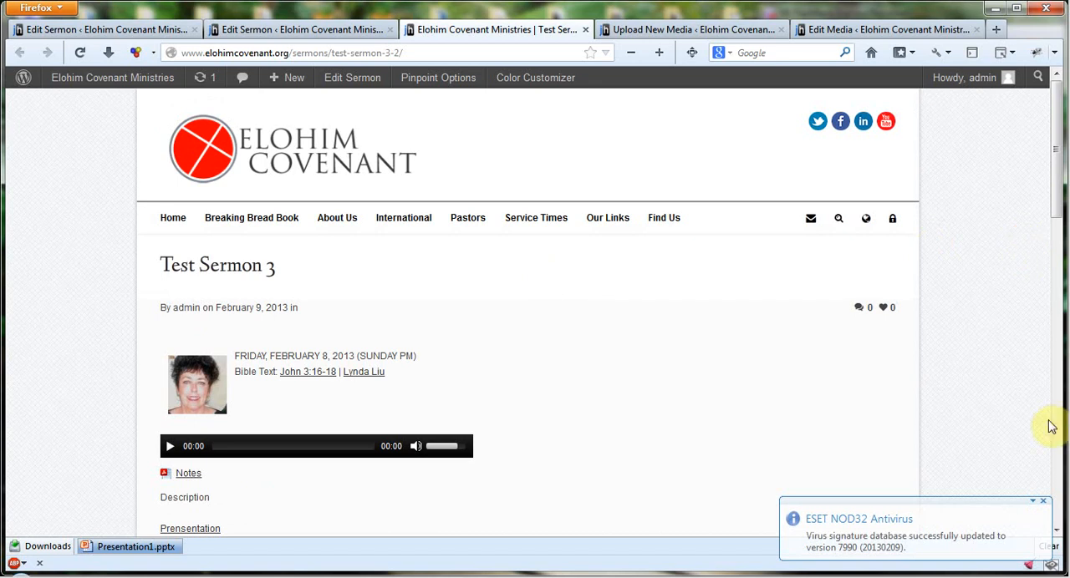
left_click(1043, 501)
left_click(760, 387)
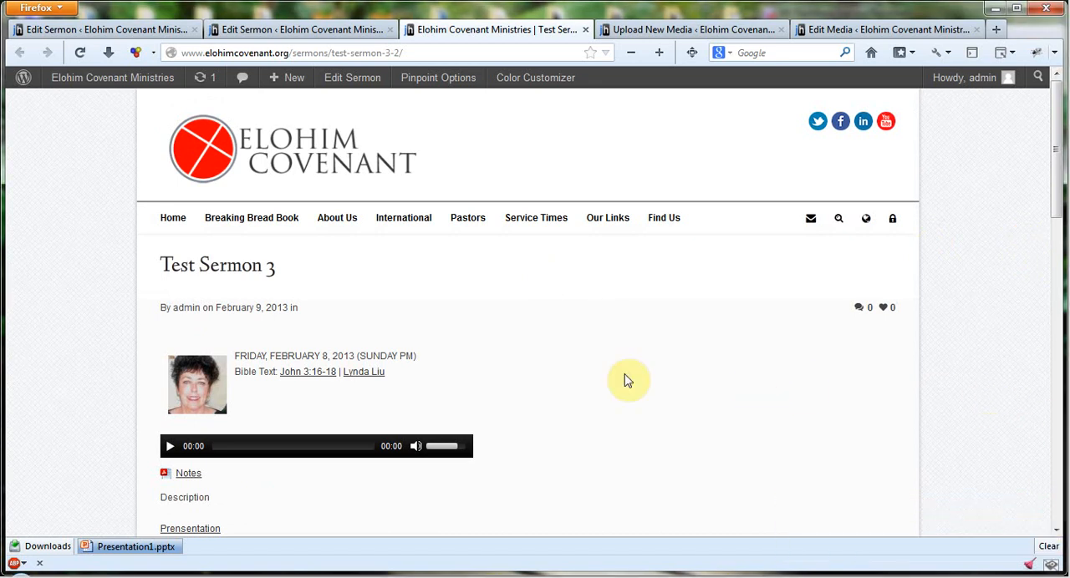
scroll(653, 326, "down", 1)
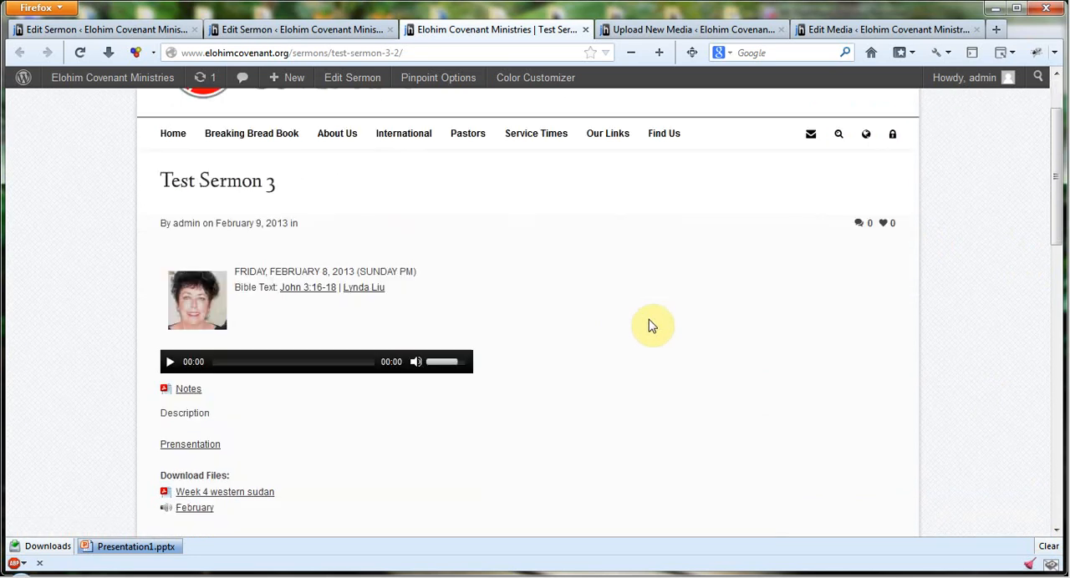
scroll(653, 326, "down", 4)
scroll(653, 326, "up", 3)
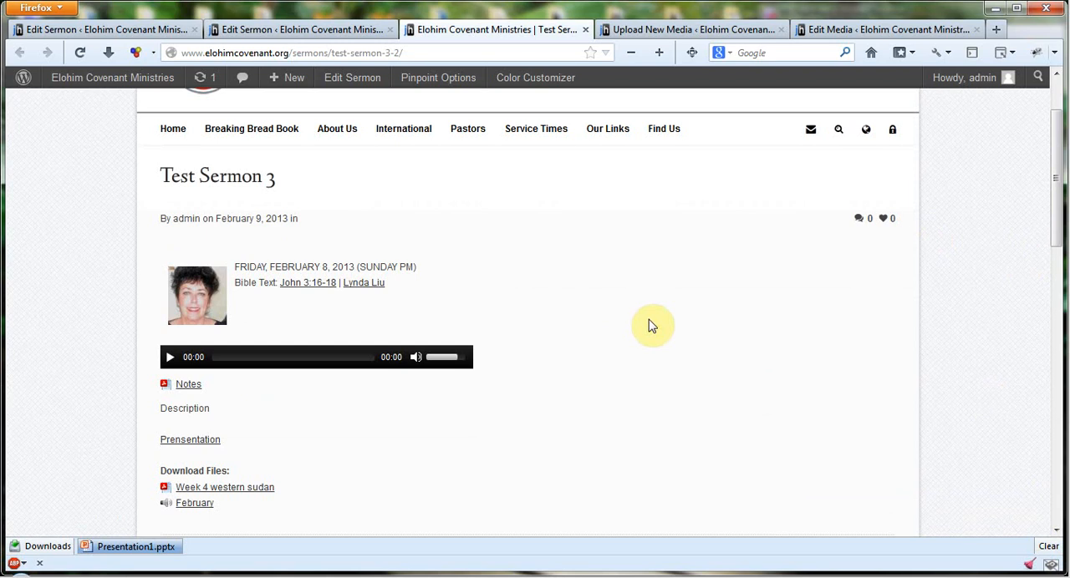
scroll(653, 326, "down", 2)
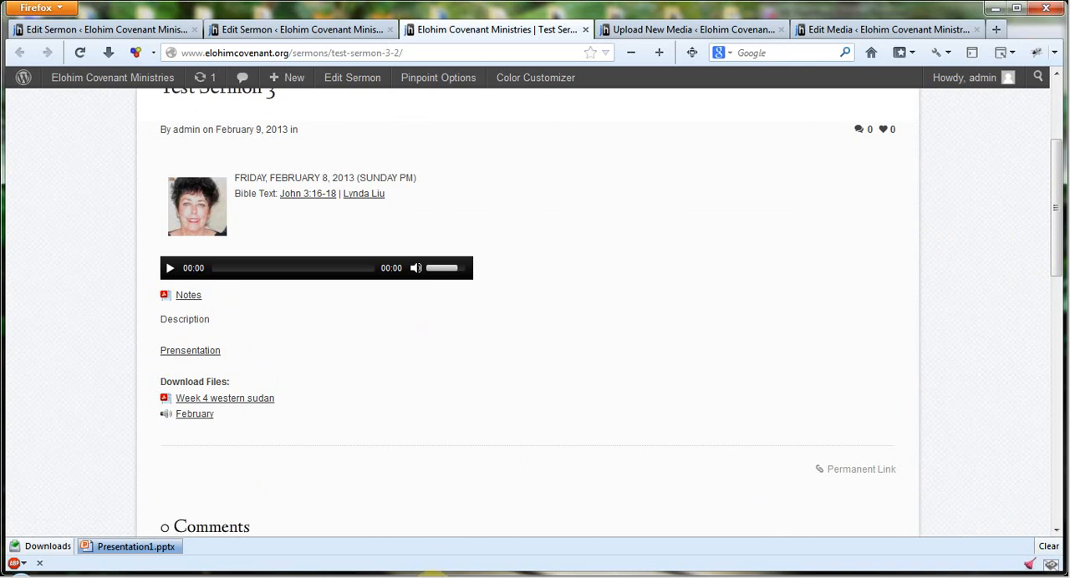
left_click(432, 577)
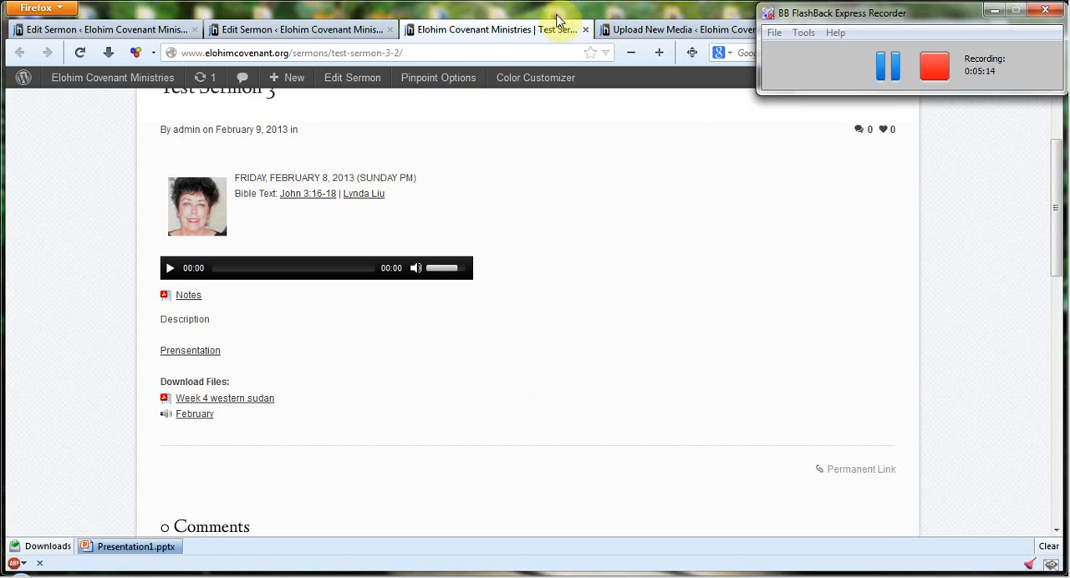
- Return to editing Test Sermon 3, delete the whole presentation link code from the description, and update the sermon
left_click(316, 25)
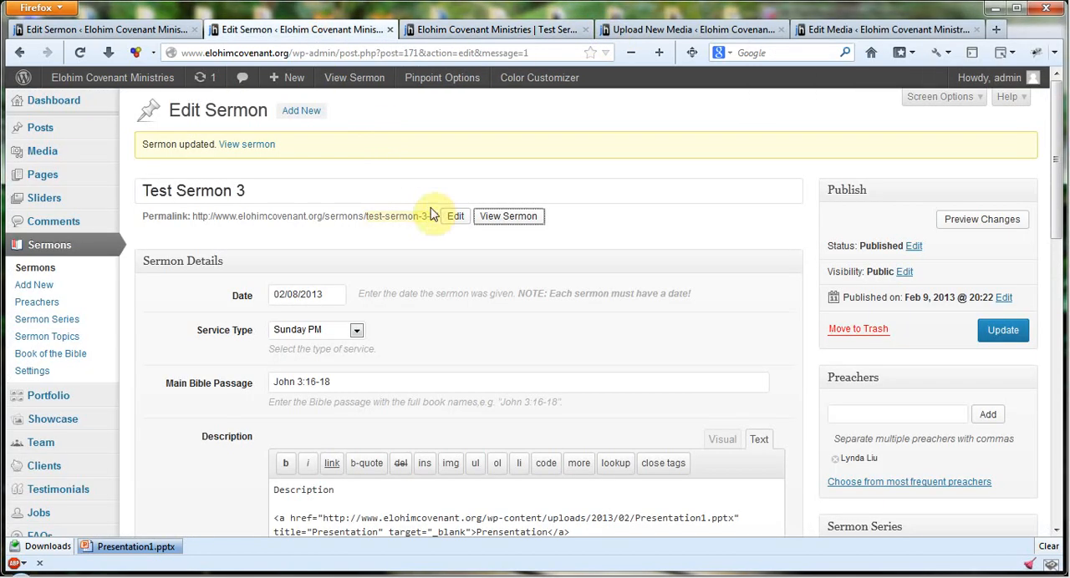
scroll(446, 263, "down", 5)
left_click(719, 172)
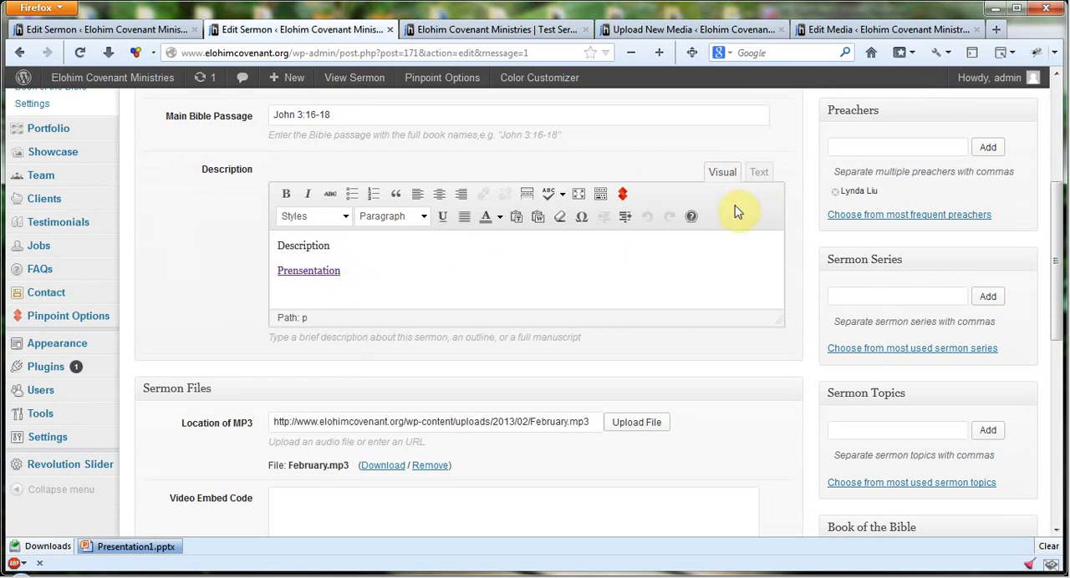
left_click(759, 173)
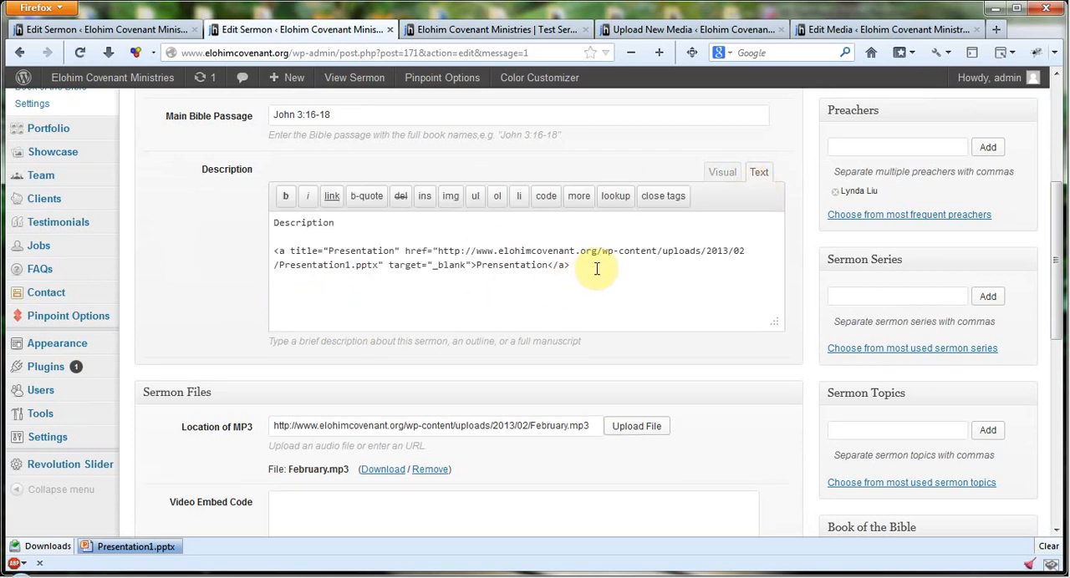
left_click_drag(594, 266, 239, 254)
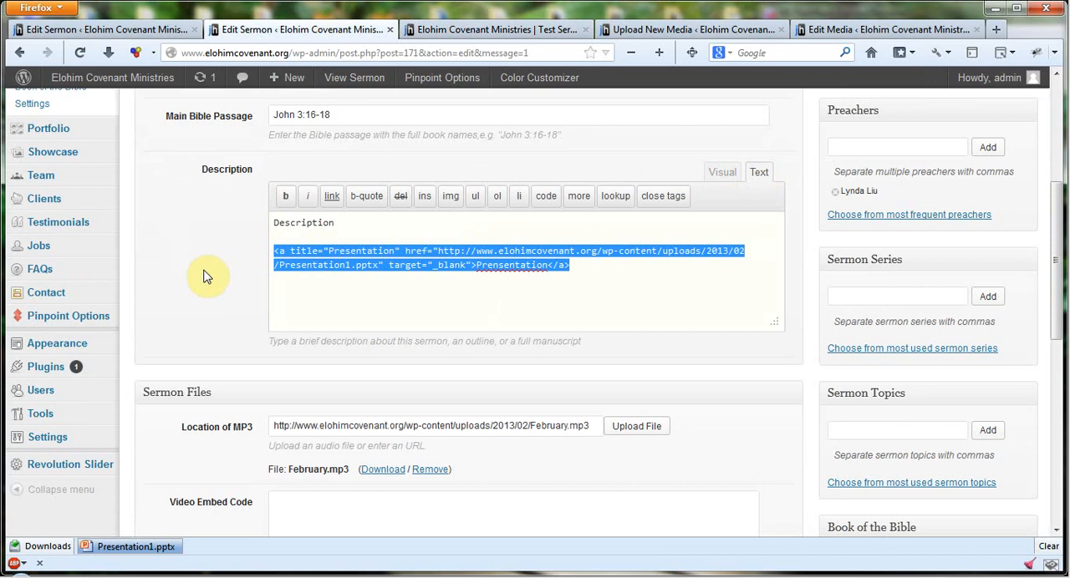
key("Delete")
scroll(998, 201, "up", 6)
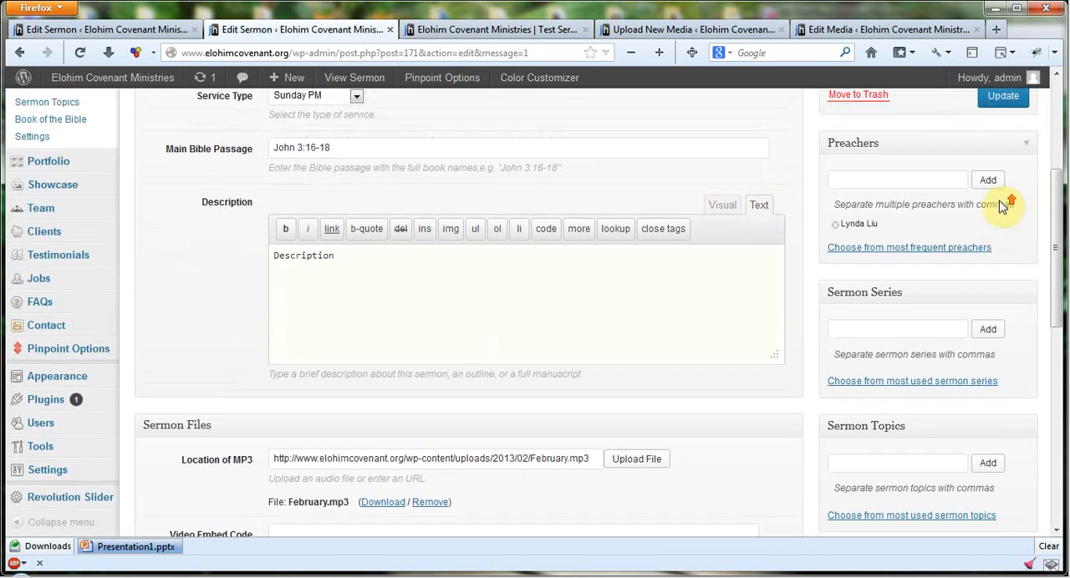
left_click(1003, 330)
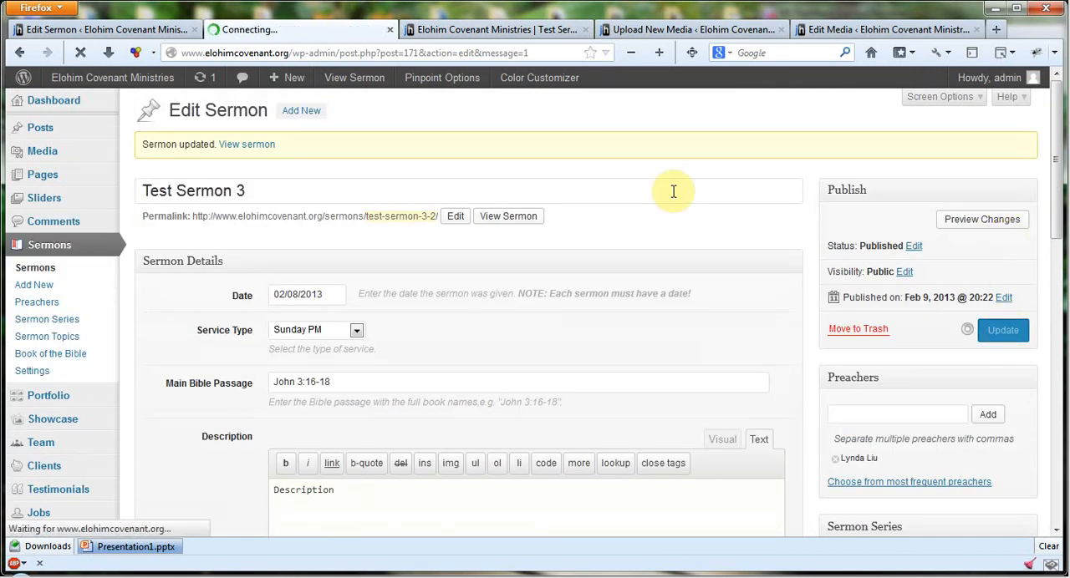
- Reload the published Test Sermon 3 page to check its description, and clear the browser's finished download
left_click(480, 30)
left_click(79, 52)
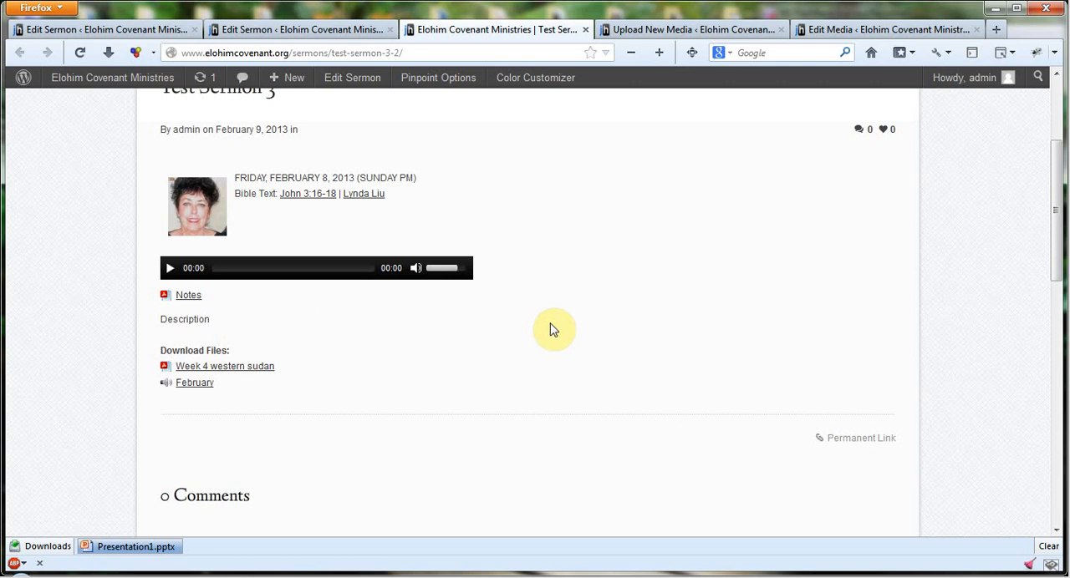
left_click(1048, 547)
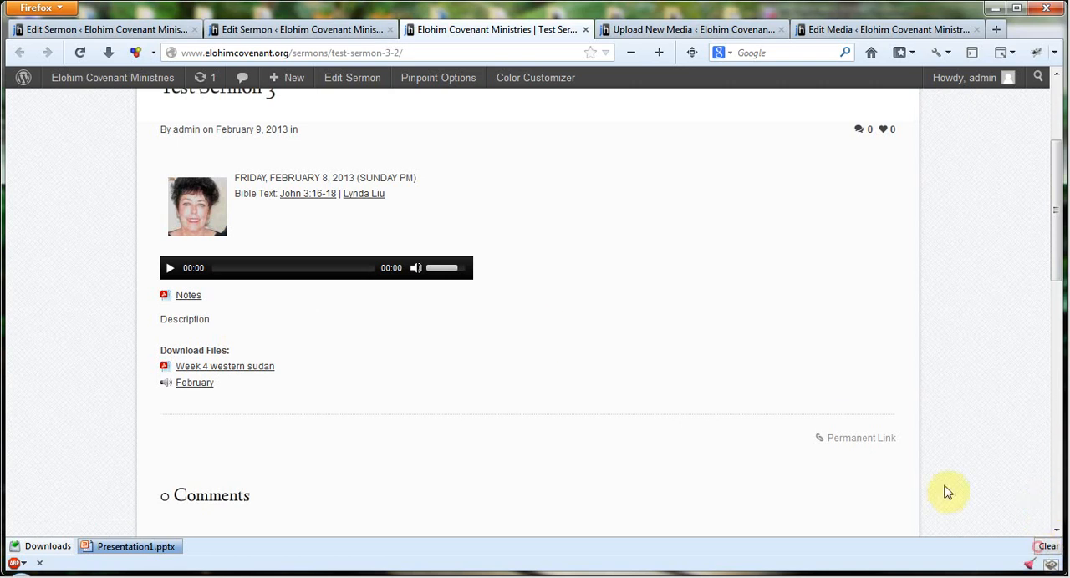
left_click(442, 576)
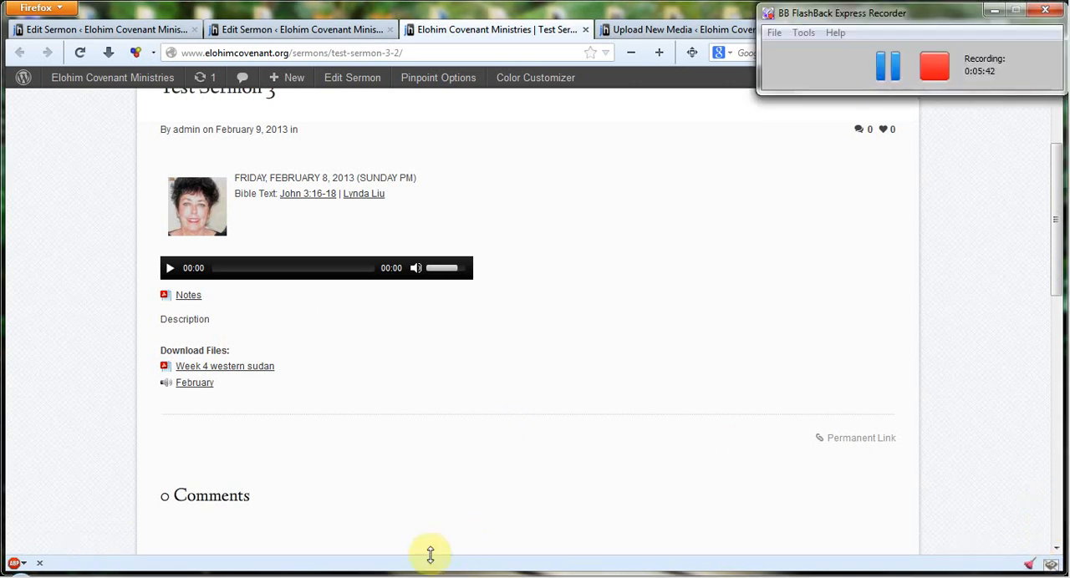